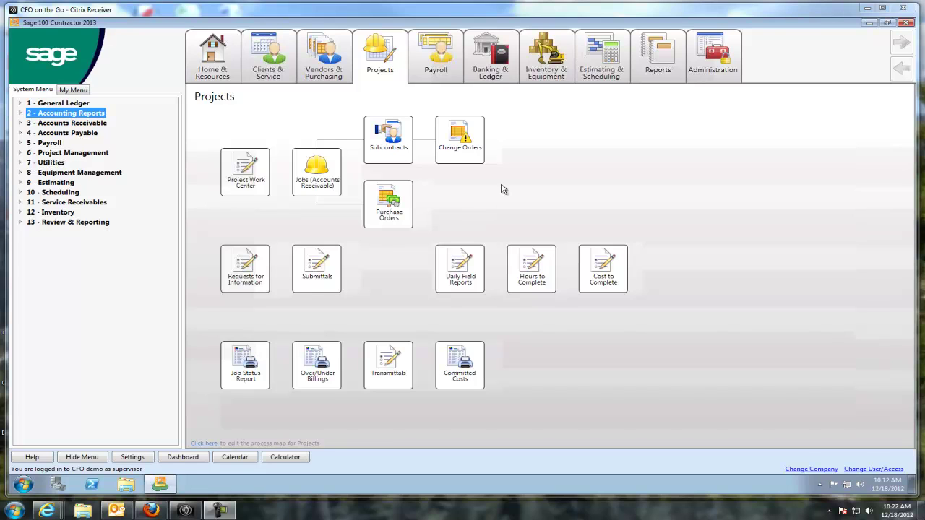
mouse_move(382, 67)
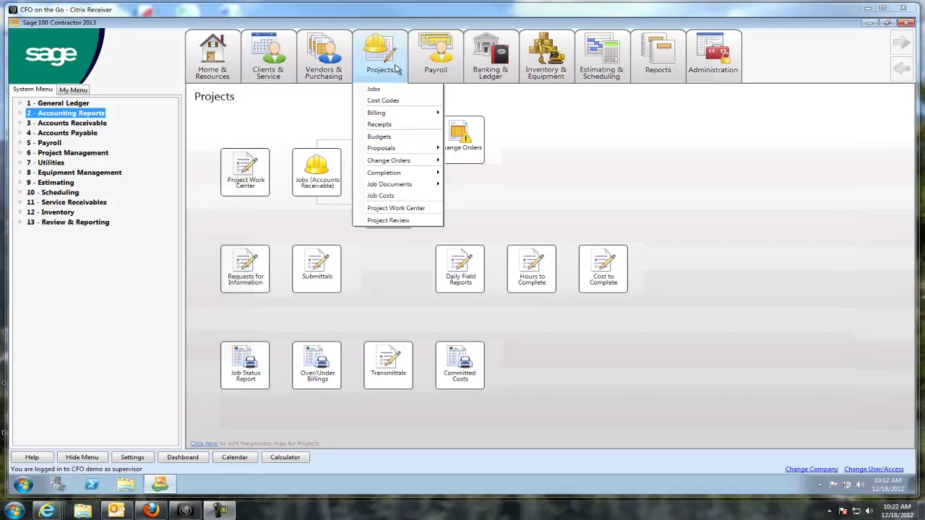
click(434, 66)
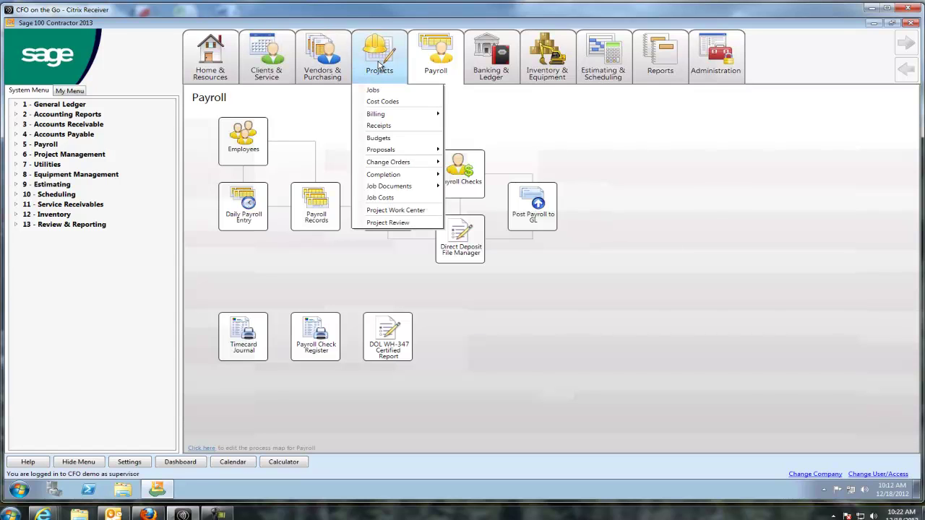
click(379, 65)
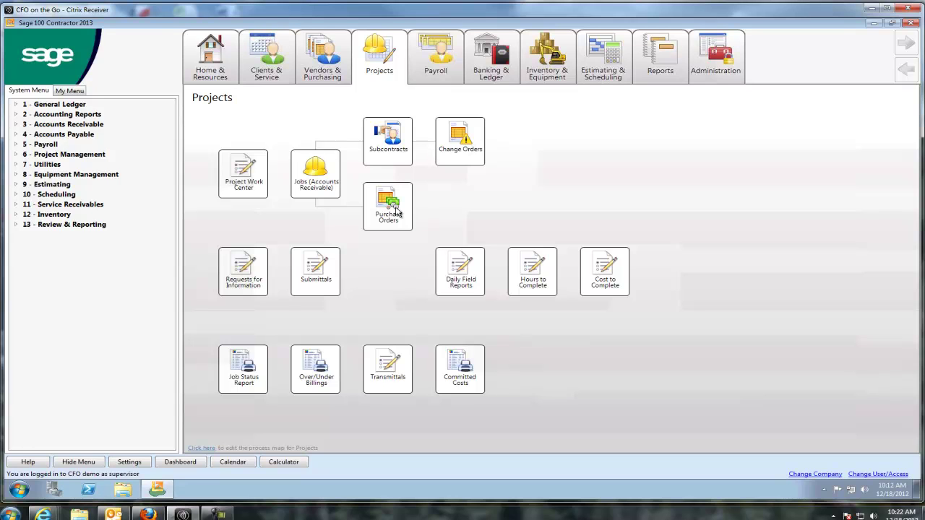
- Open the Jobs window and move to job 2, Rechert Residence (GC Res)
click(329, 174)
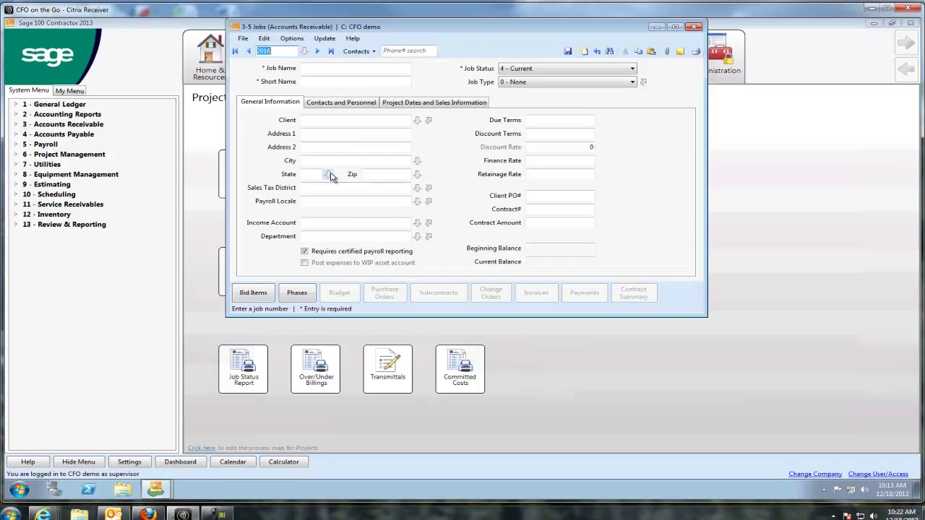
click(249, 52)
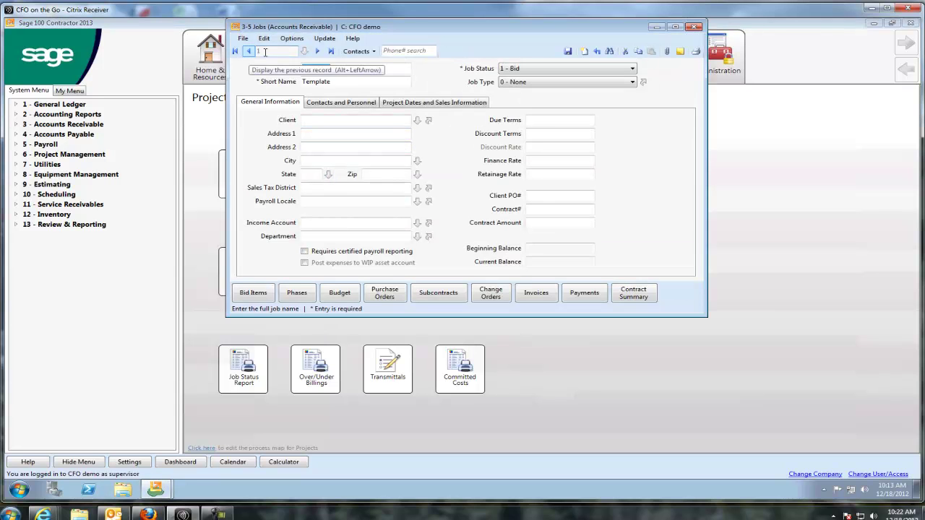
click(316, 51)
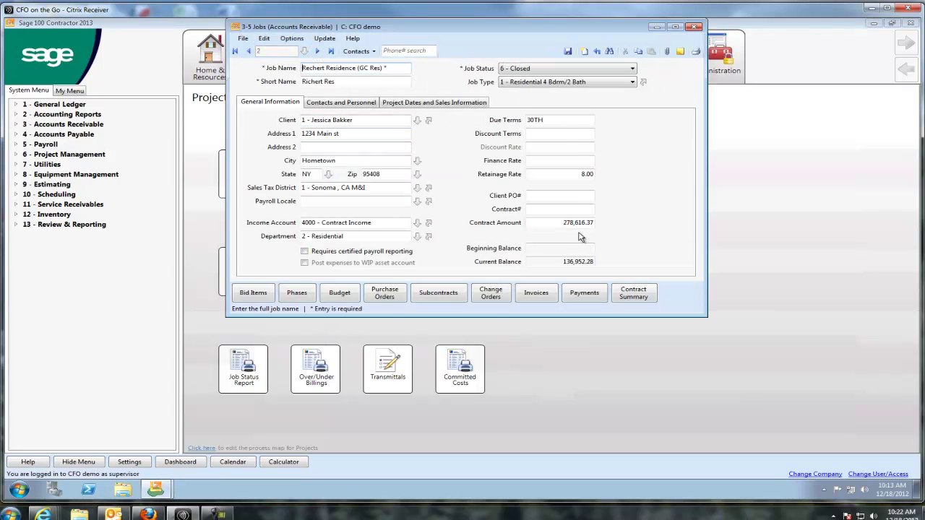
- Enlarge the Jobs window and check the Job Type list without changing it
drag(704, 316, 797, 315)
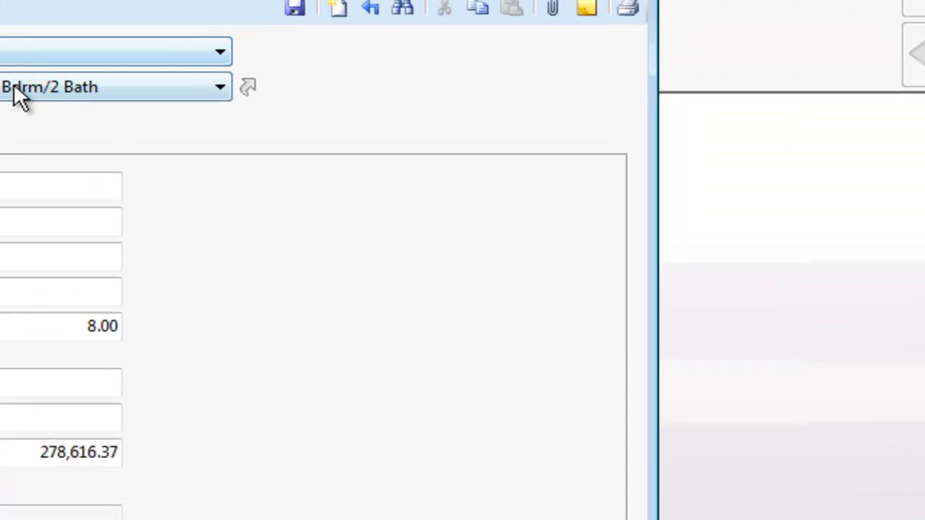
click(18, 92)
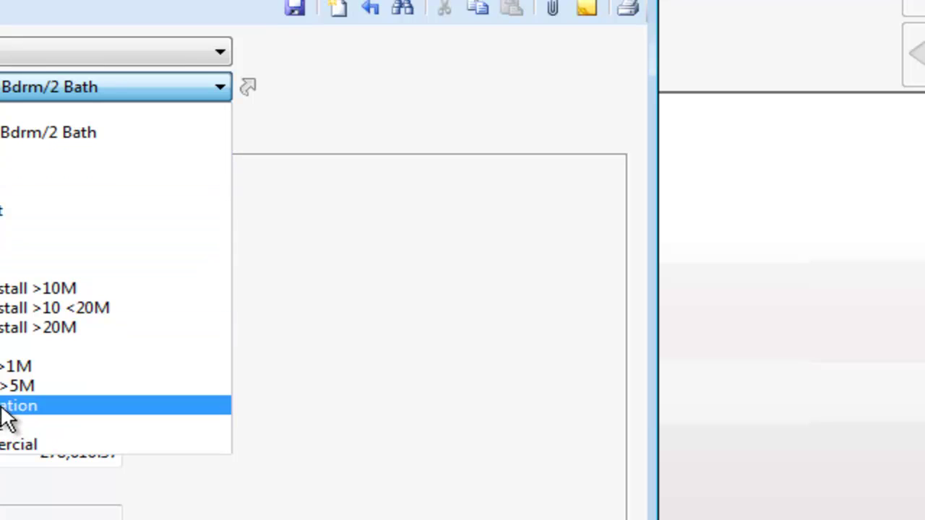
click(229, 83)
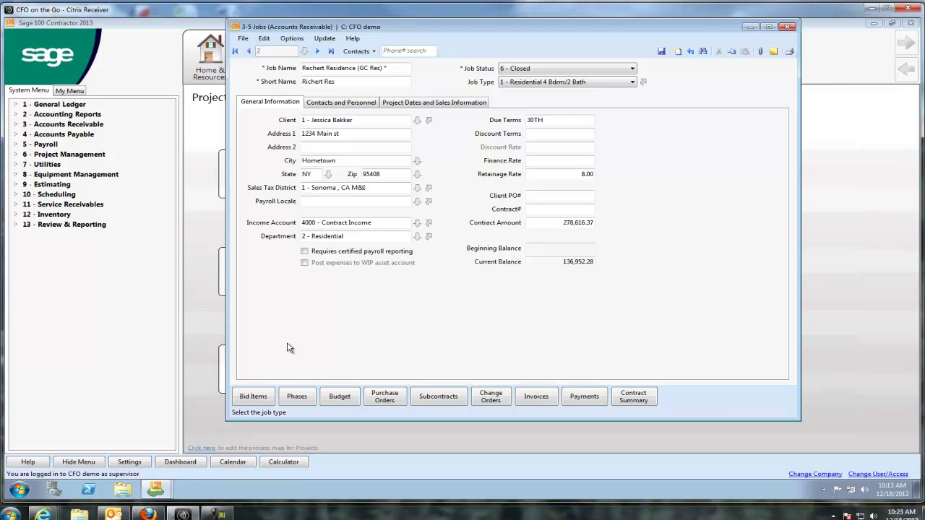
click(271, 395)
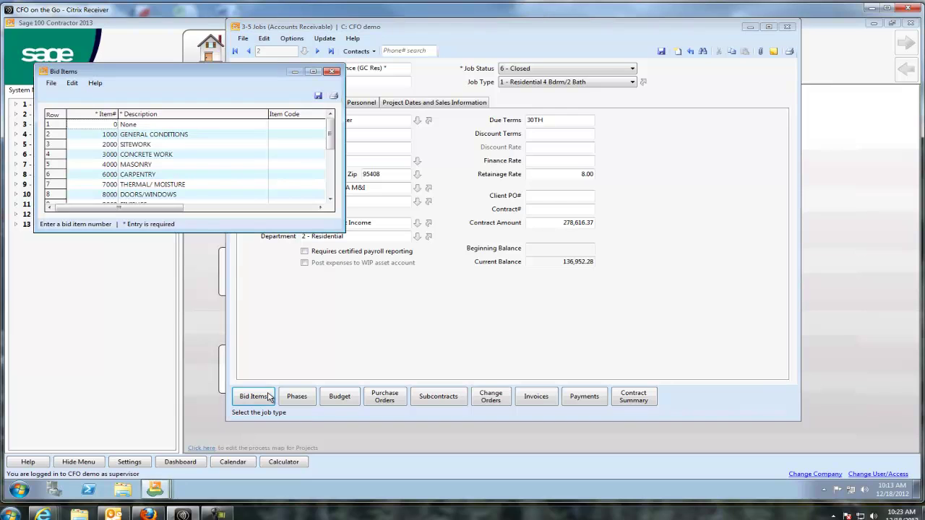
drag(344, 143, 672, 153)
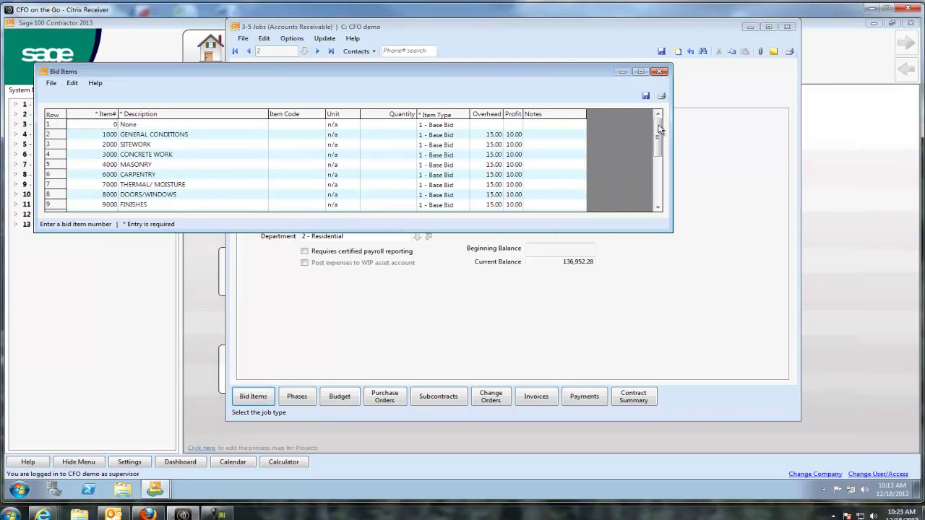
click(660, 71)
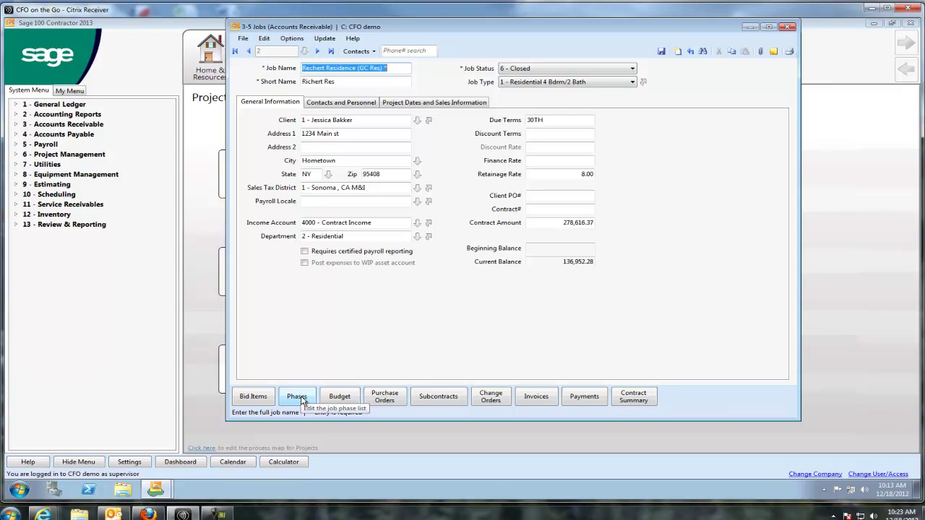
click(341, 398)
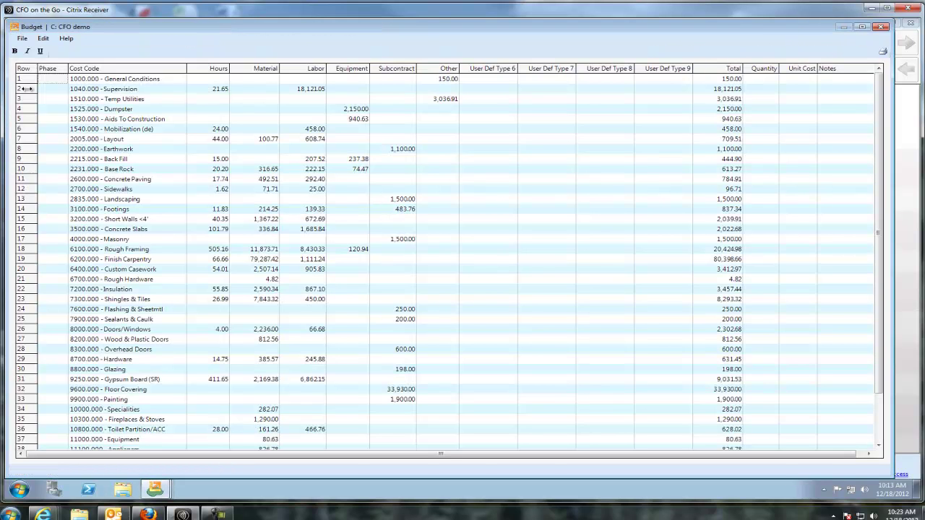
click(881, 28)
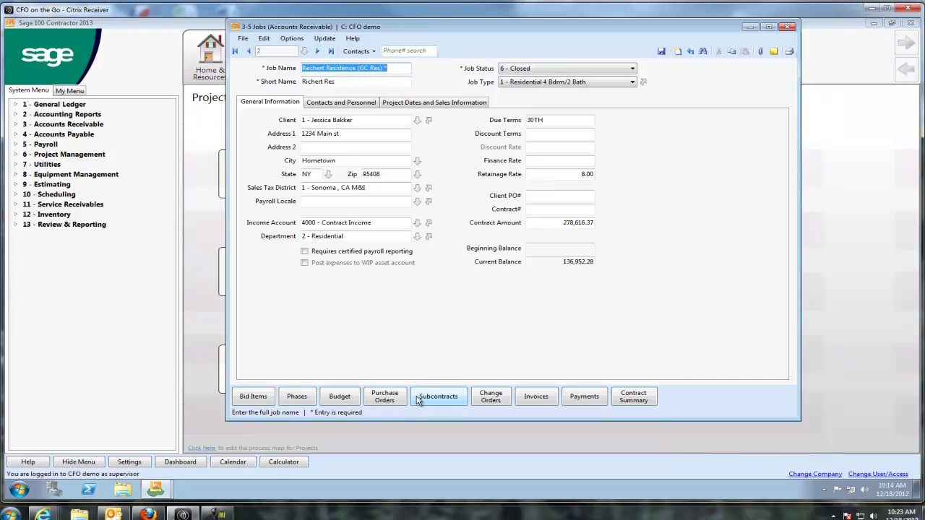
click(382, 403)
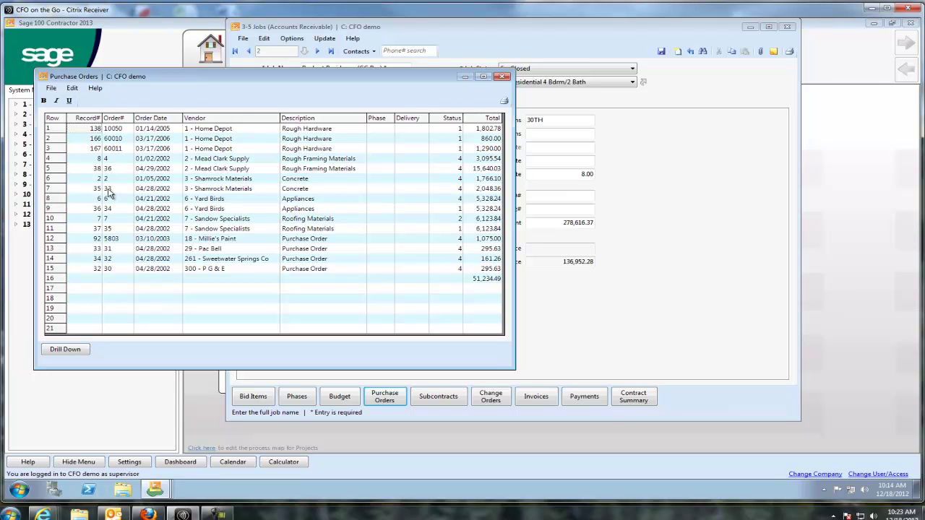
click(115, 171)
double_click(115, 171)
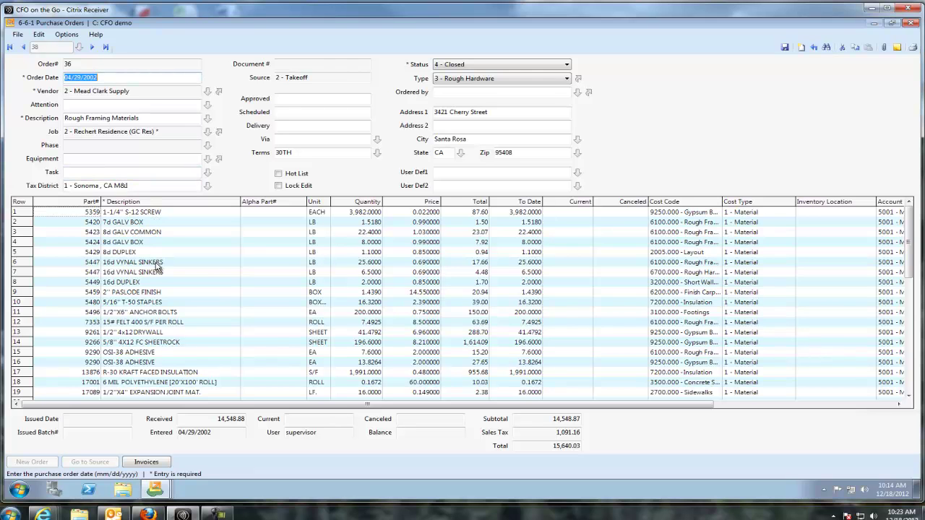
click(911, 23)
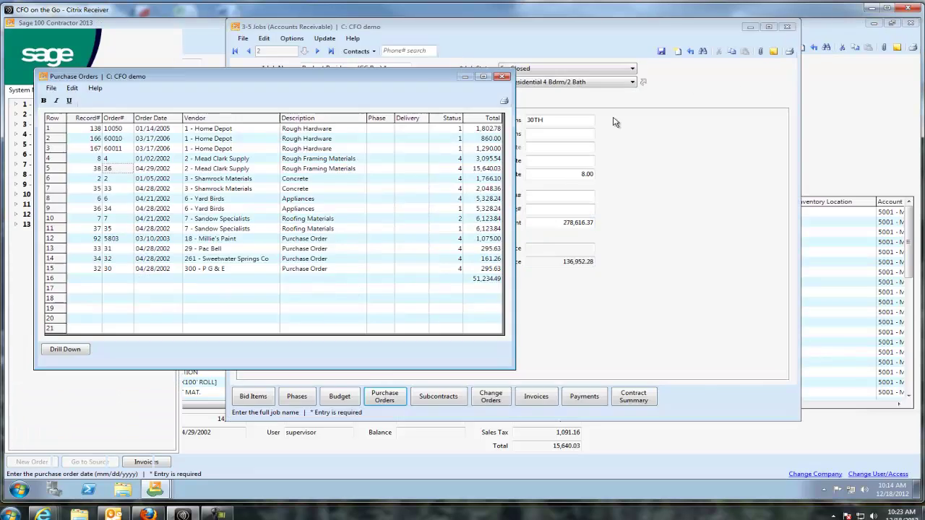
click(503, 75)
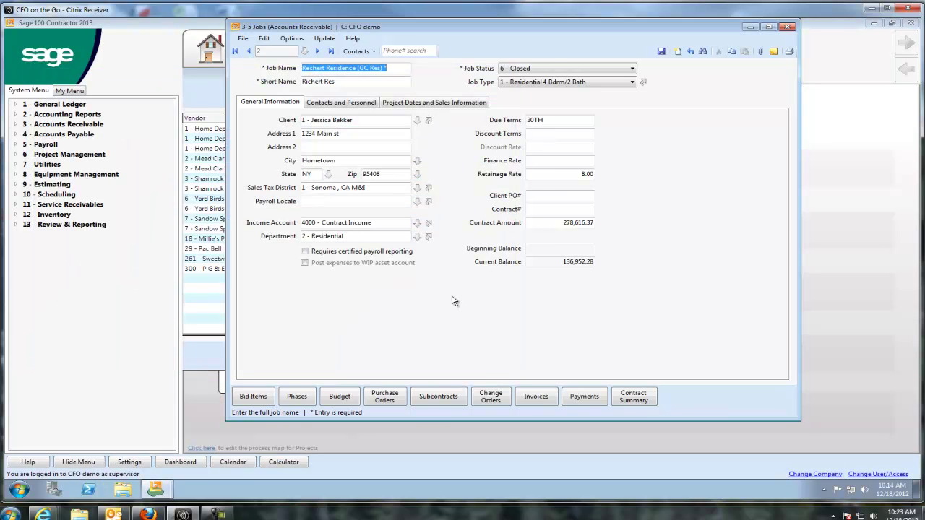
click(498, 399)
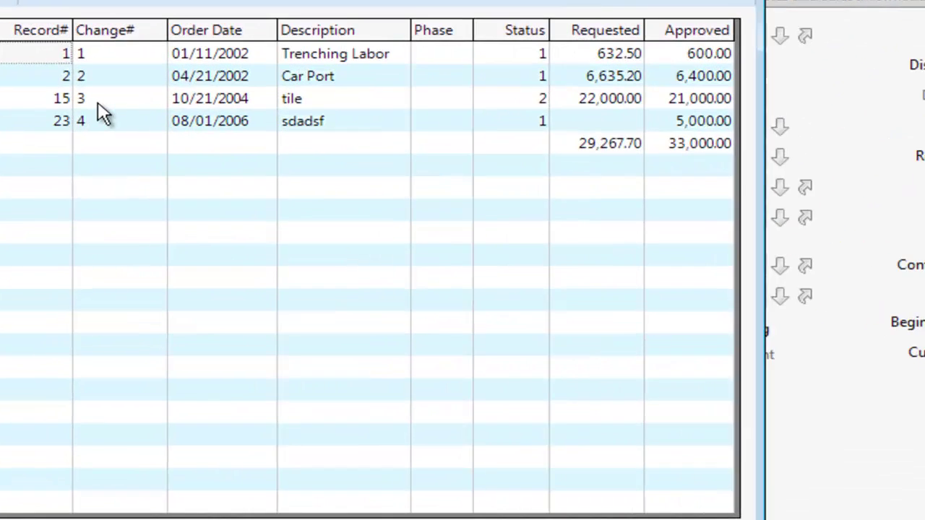
double_click(110, 144)
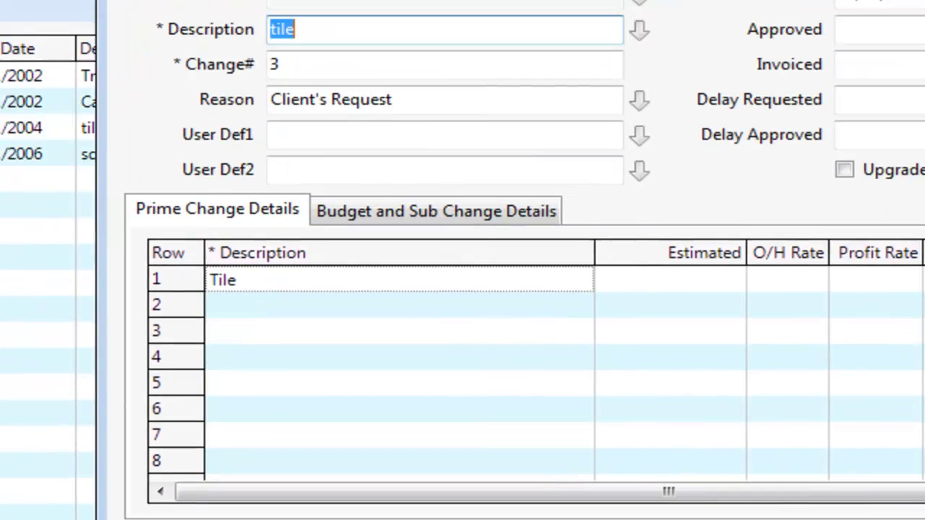
click(485, 417)
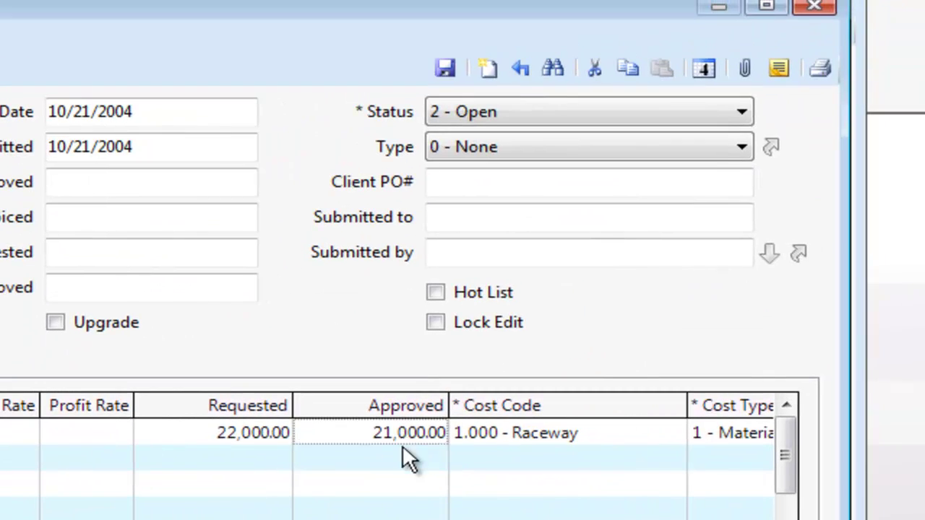
scroll(397, 456, right, 5)
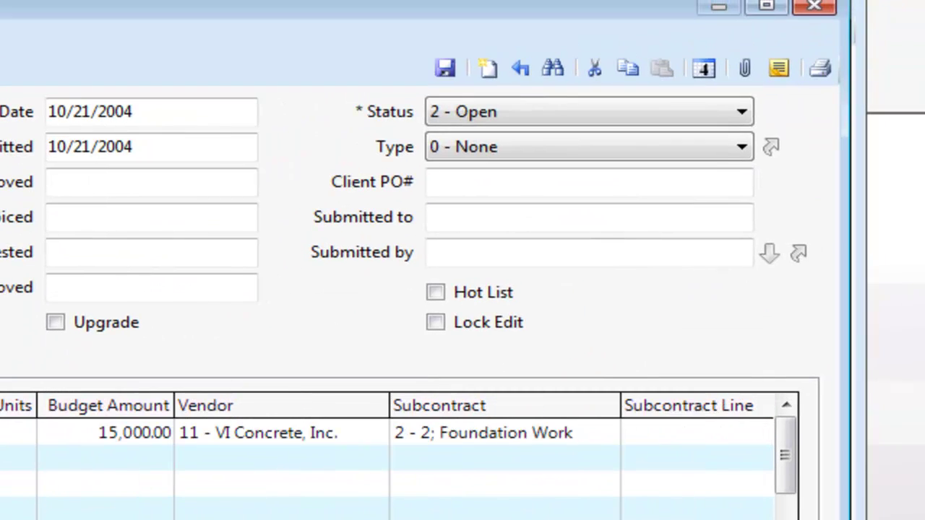
click(93, 431)
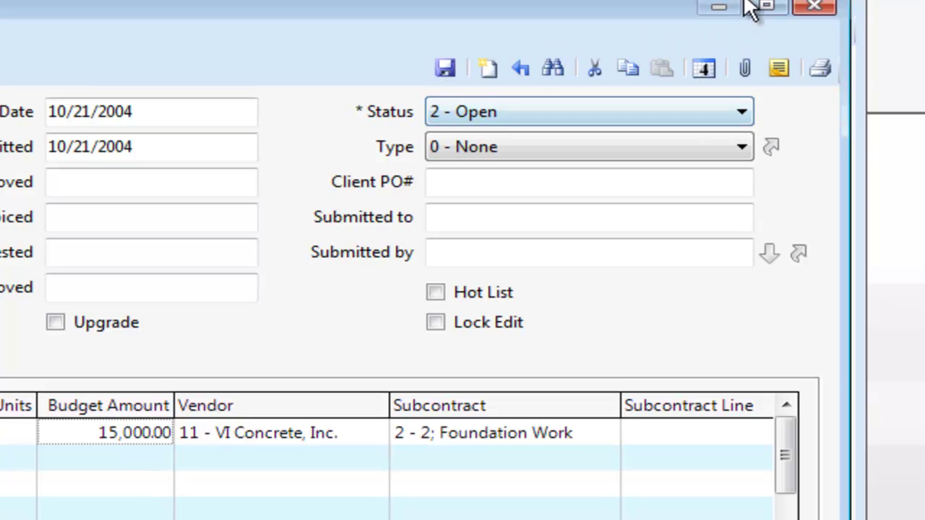
click(808, 9)
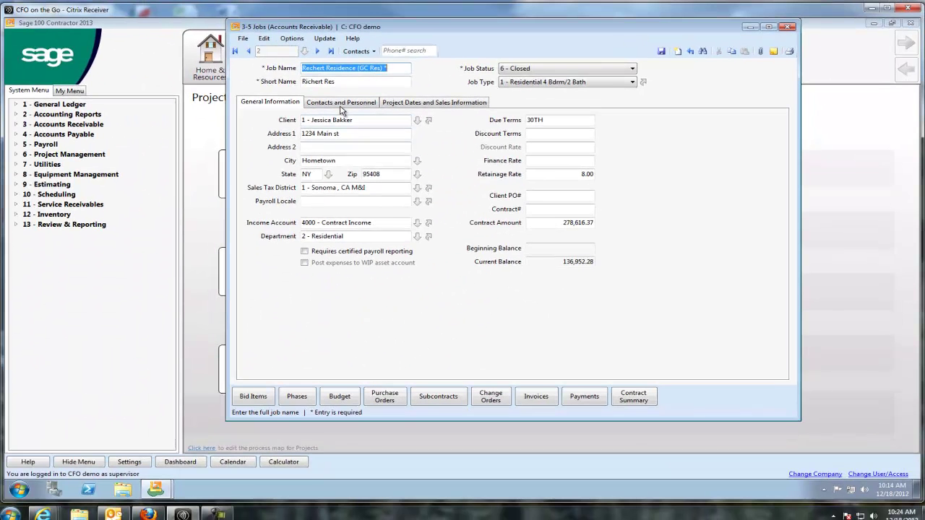
- Review the Contacts and Personnel and Project Dates tabs, then close the job record without saving
click(340, 105)
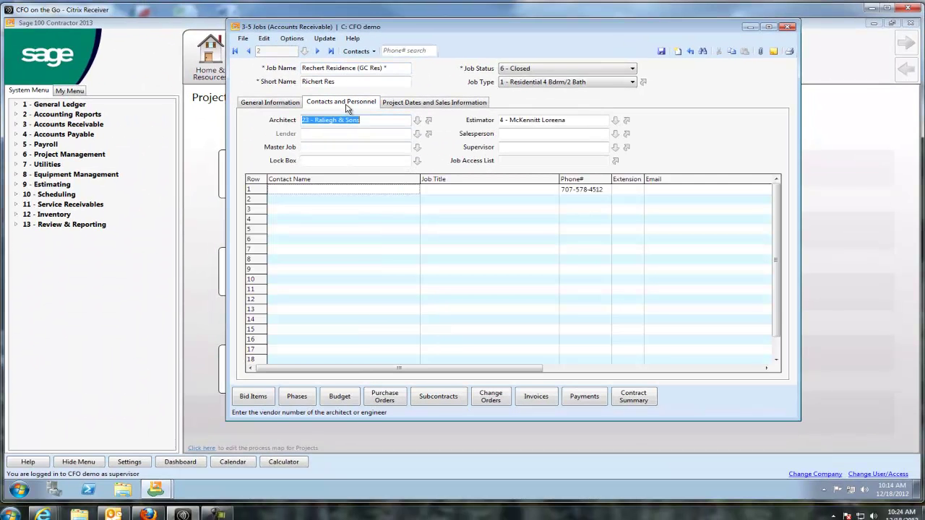
click(404, 104)
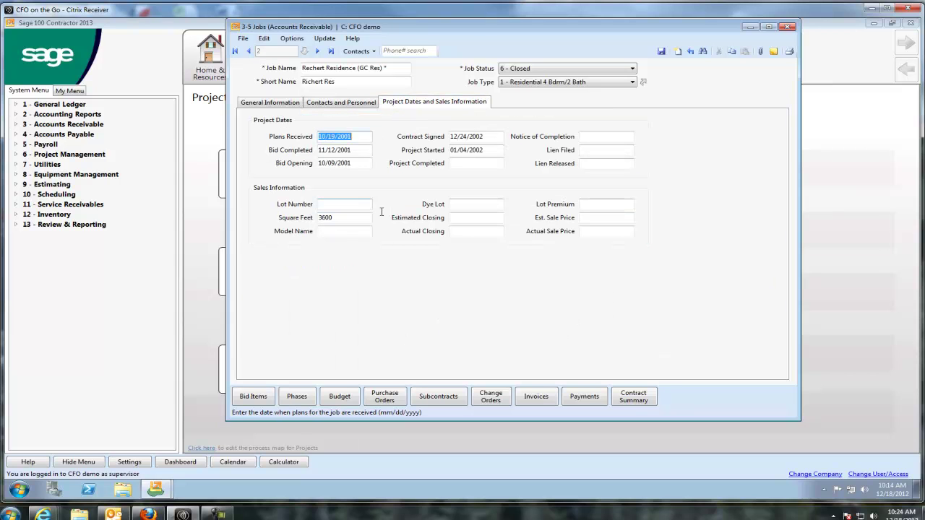
click(787, 27)
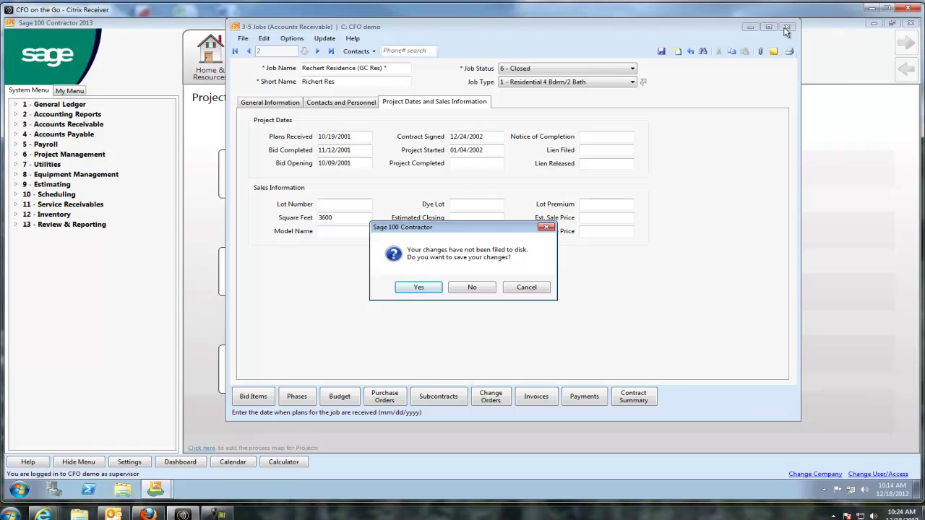
click(473, 288)
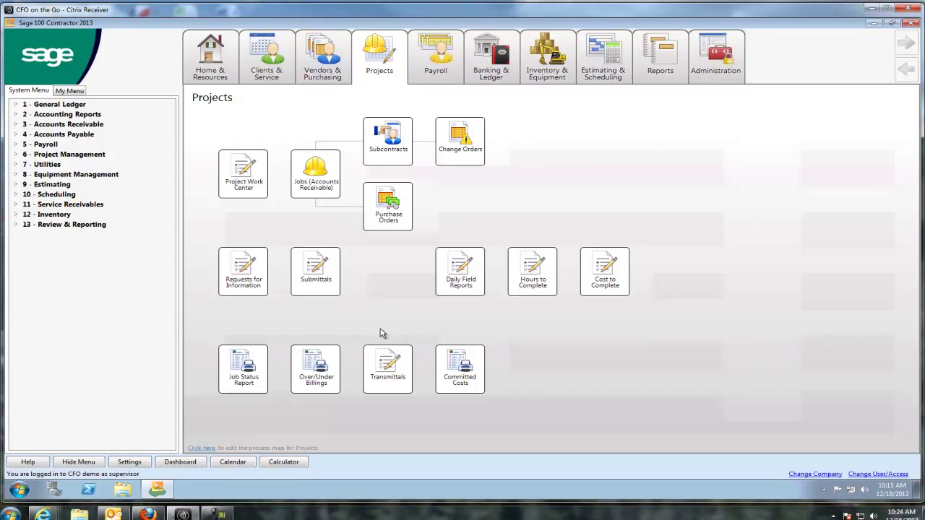
- Preview the 31- Committed Costs~Land report from the Committed Costs report list
click(457, 368)
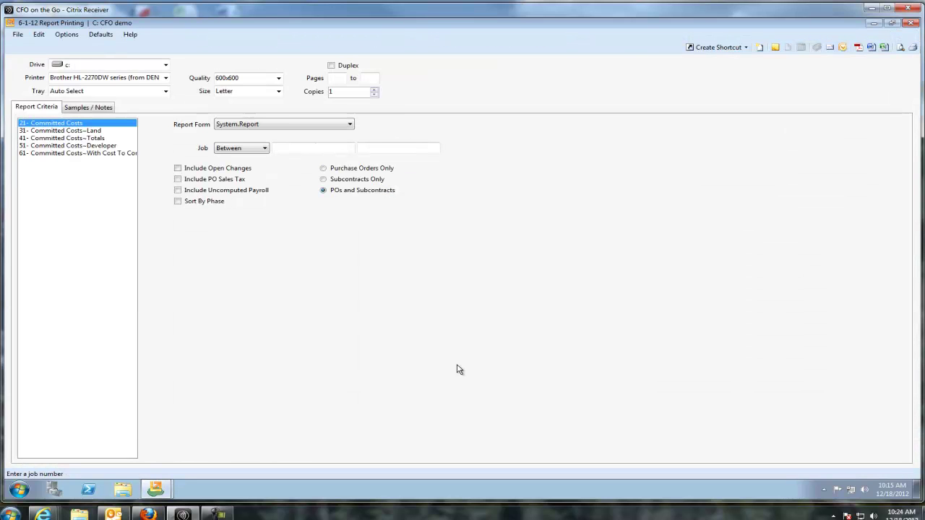
click(104, 131)
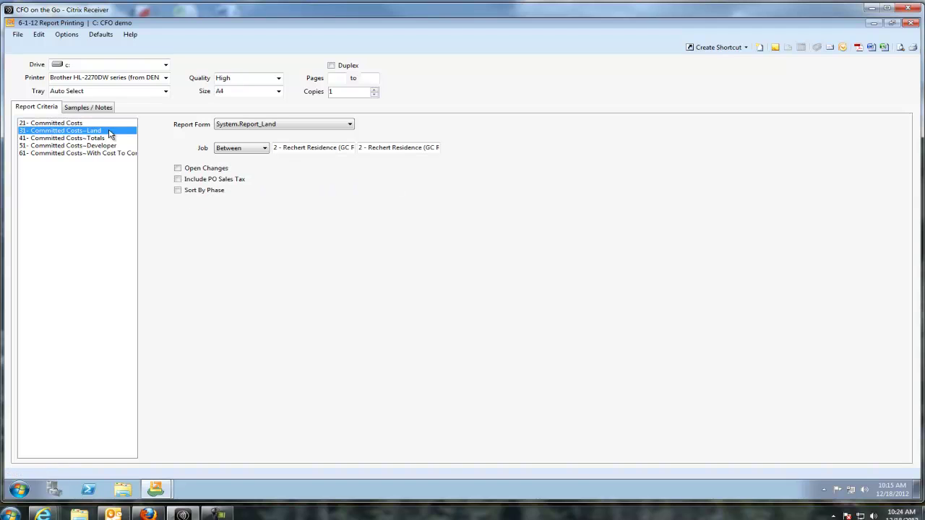
click(900, 48)
- Accept the Reporting Variables to show the Rechert Residence Committed Costs Land preview
click(495, 267)
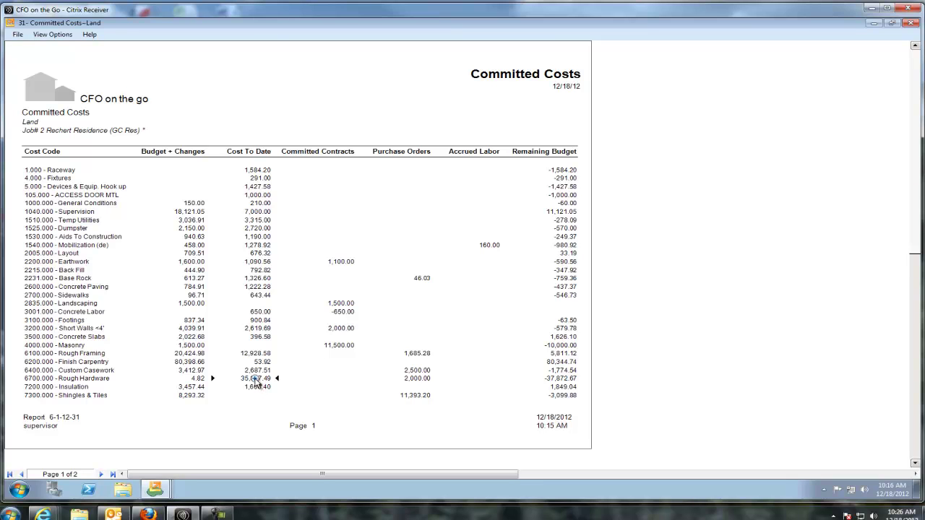
- Drill into Rough Hardware's 35,877.49 cost to date to show the cost code 6700 journal
double_click(256, 379)
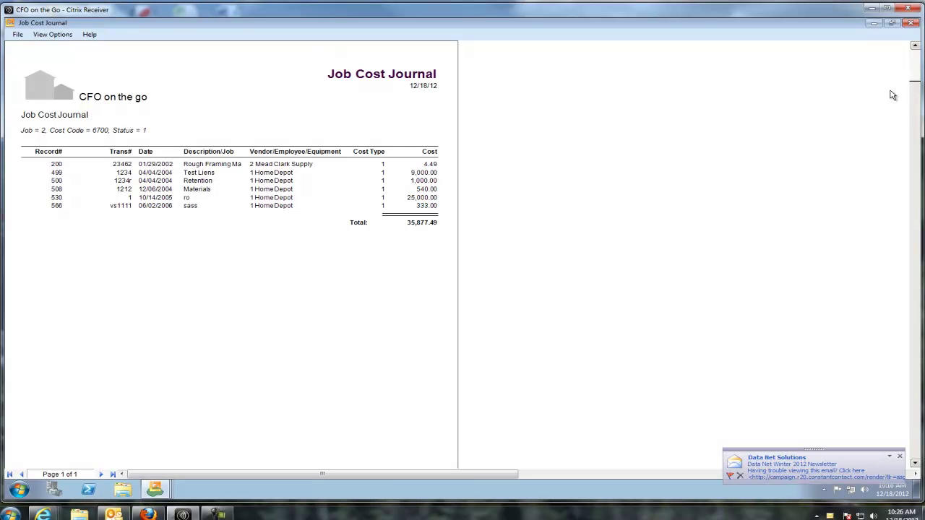
- Close the Job Cost Journal, the report preview and the Report Printing window
click(911, 23)
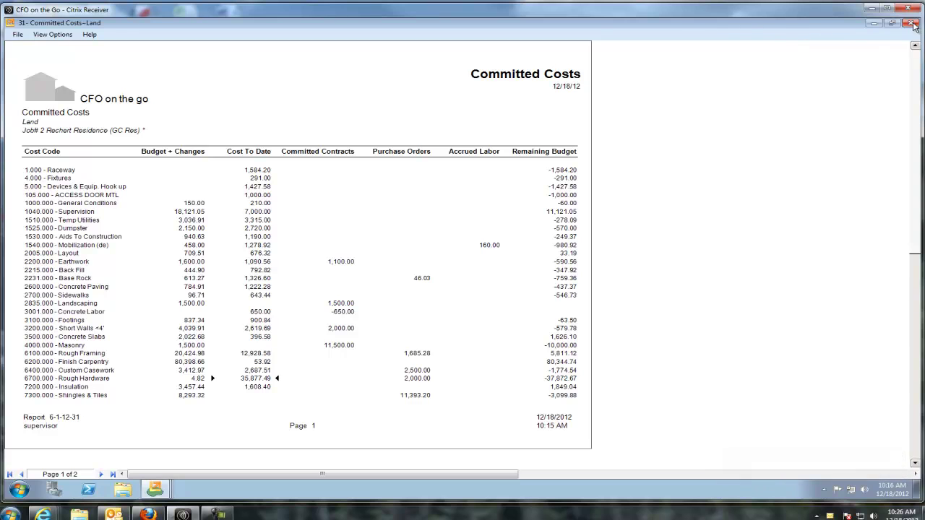
click(912, 24)
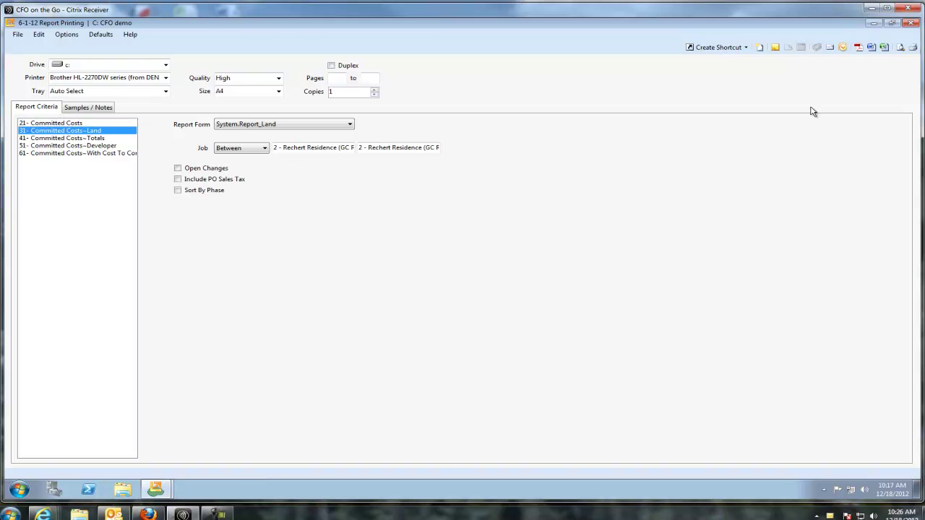
click(912, 23)
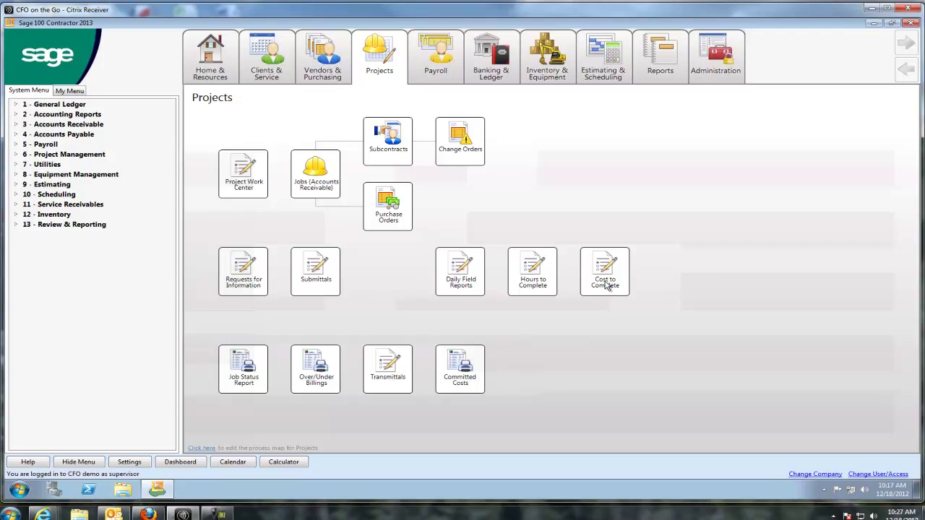
- Load job 2 Rechert Residence in Cost to Complete and review Cost Code, Budget, Cost to Date, % Comp columns
click(605, 285)
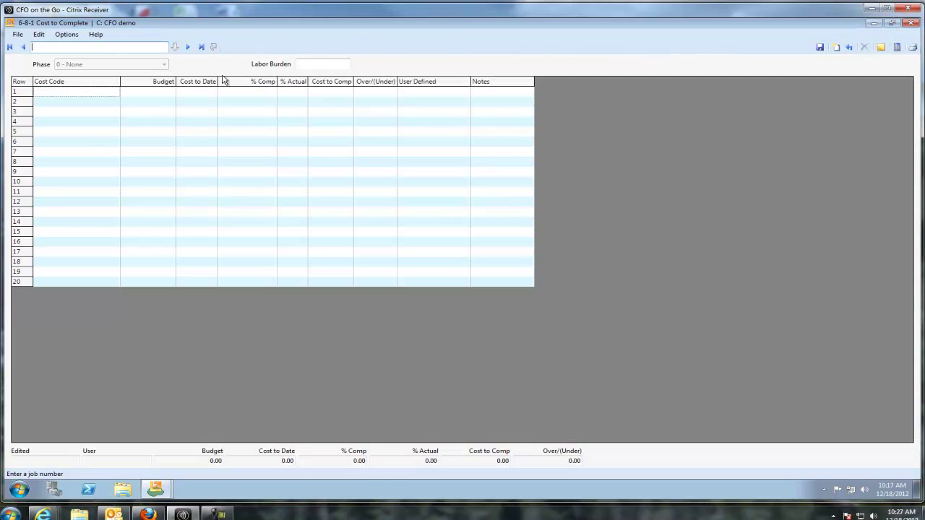
click(24, 47)
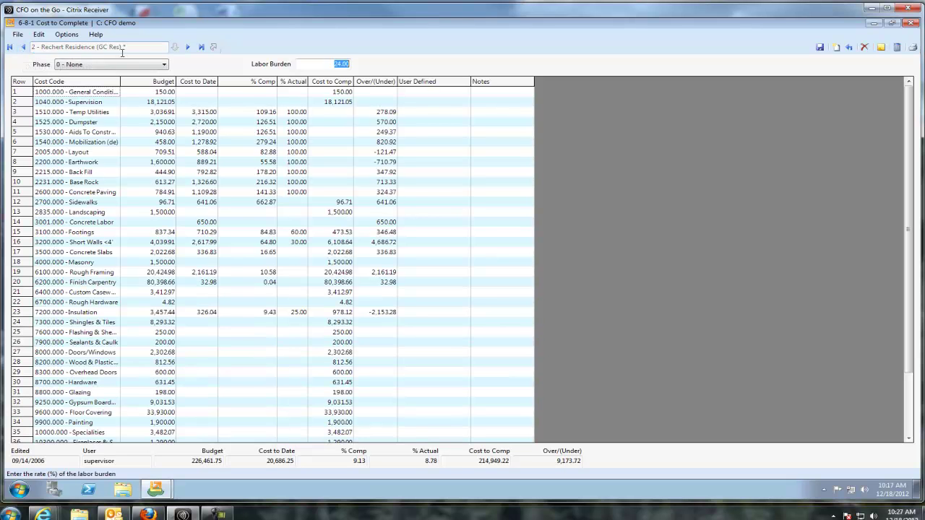
click(85, 84)
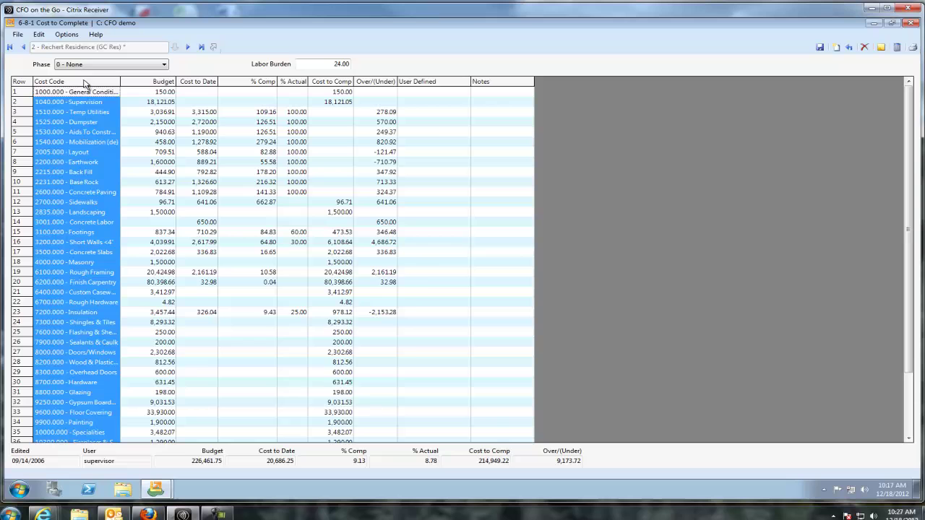
click(150, 85)
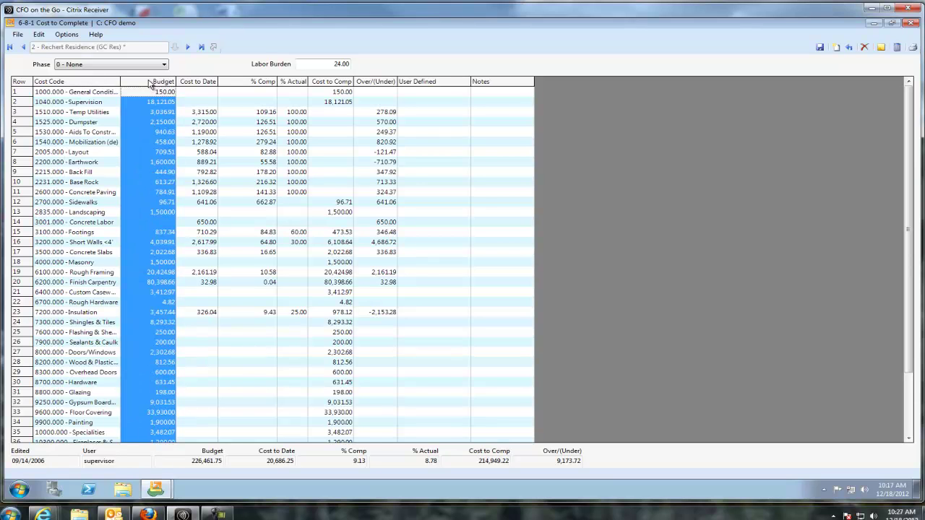
click(196, 85)
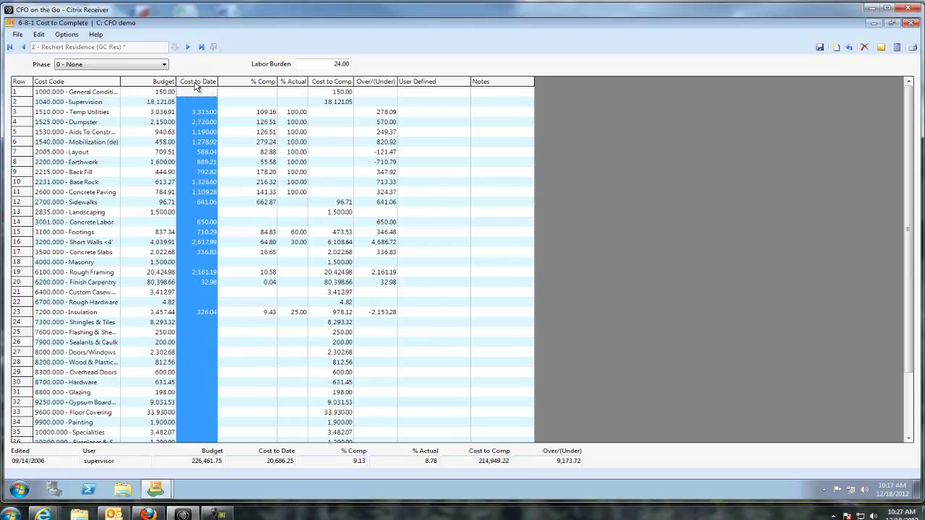
click(263, 85)
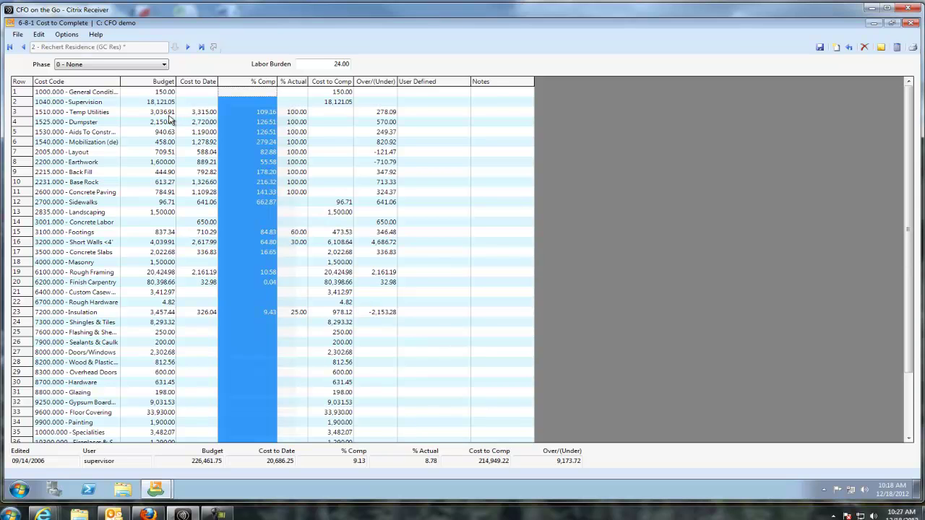
- Select the Short Walls cost code row and its % Comp value
click(288, 114)
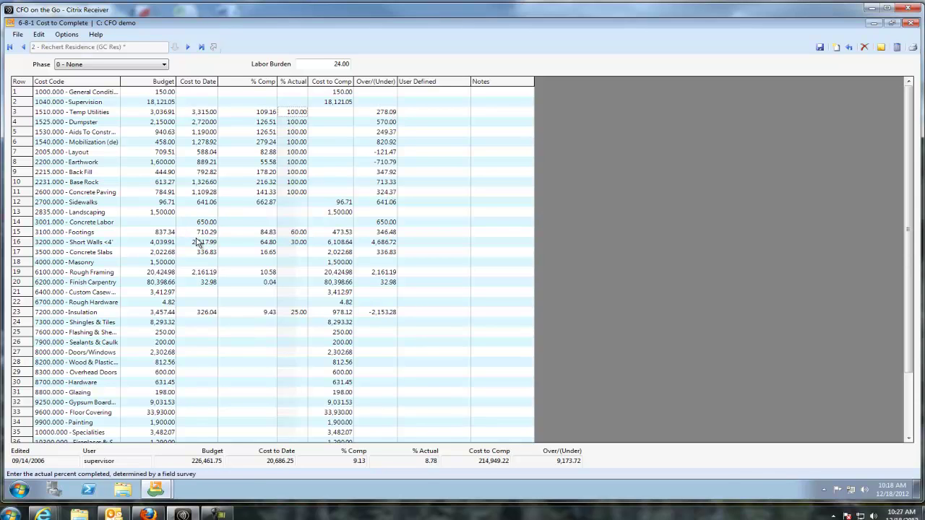
click(27, 243)
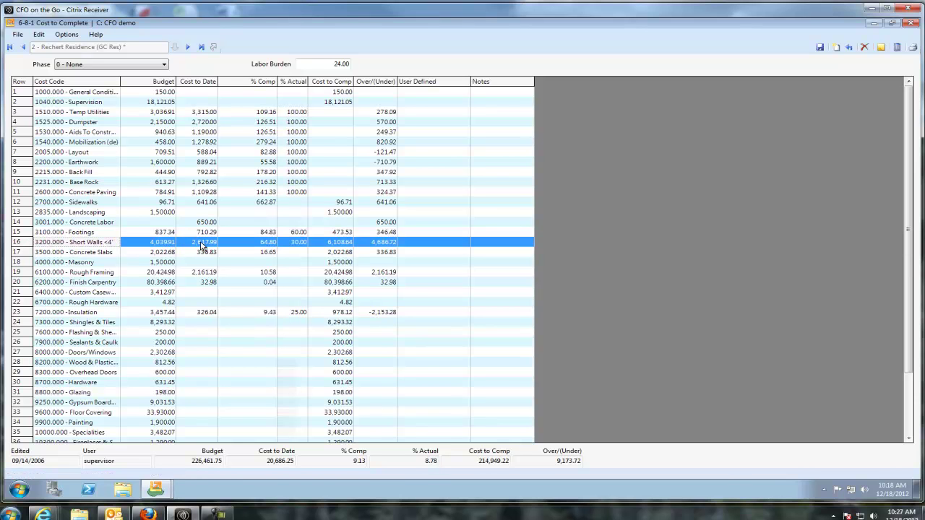
click(258, 247)
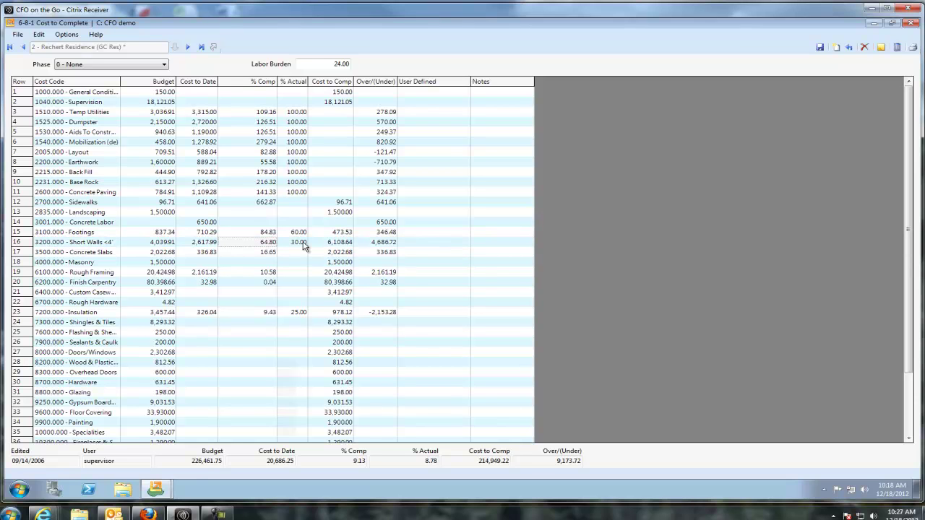
- Set Short Walls' % Actual to 40, recalculating its cost to complete to 3,926.99, then close the window
click(304, 246)
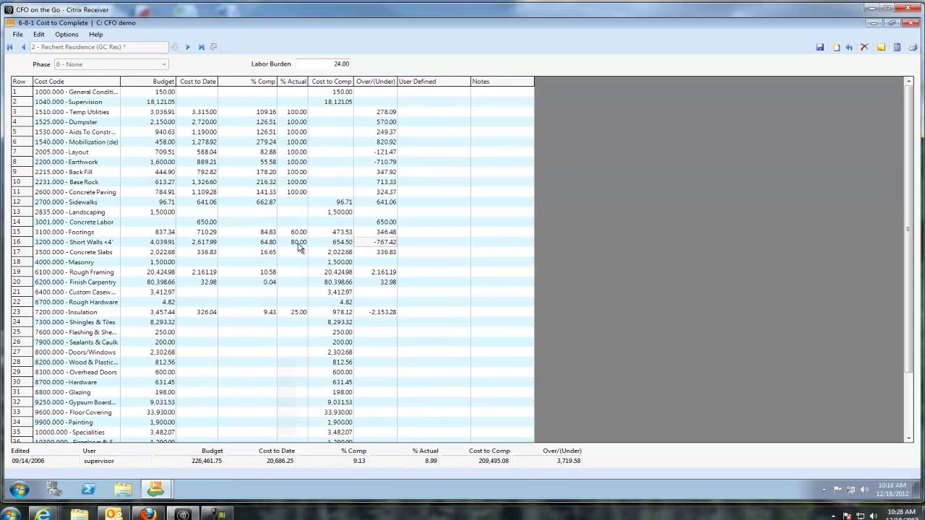
click(299, 247)
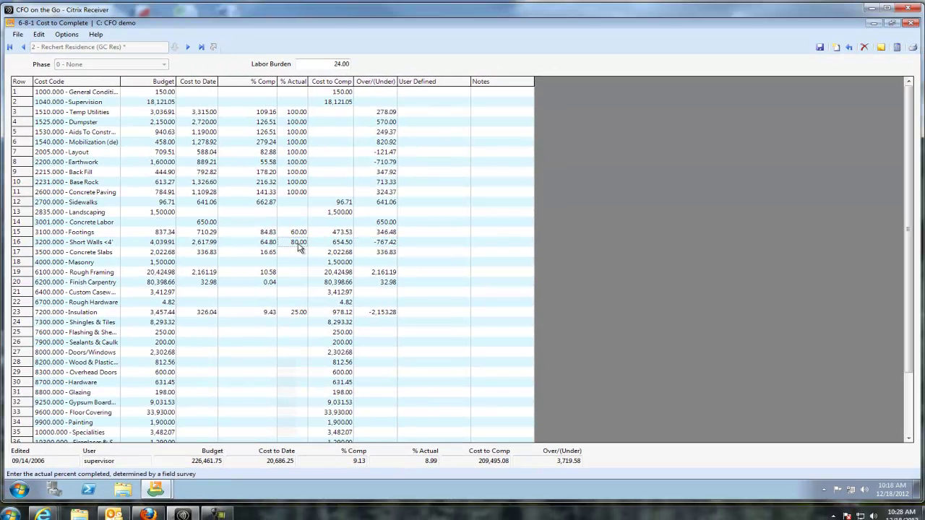
text(40)
key(Tab)
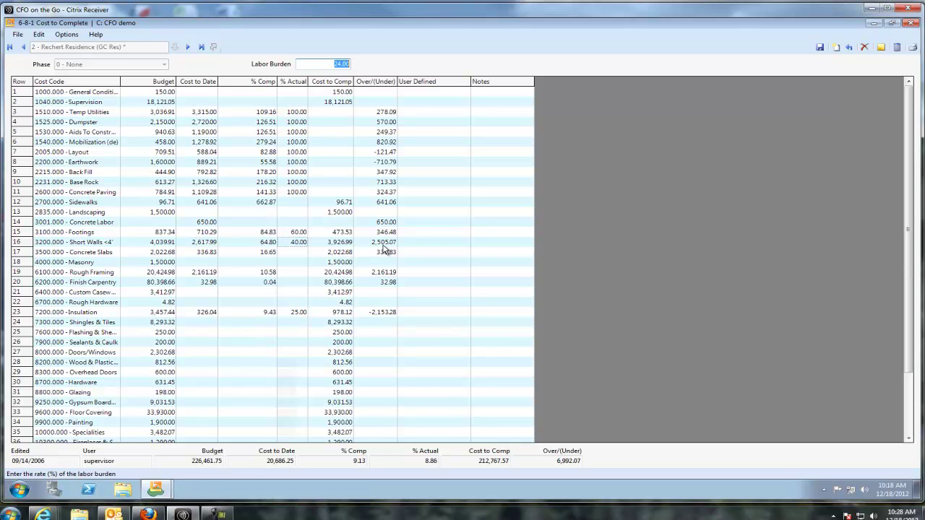
click(337, 246)
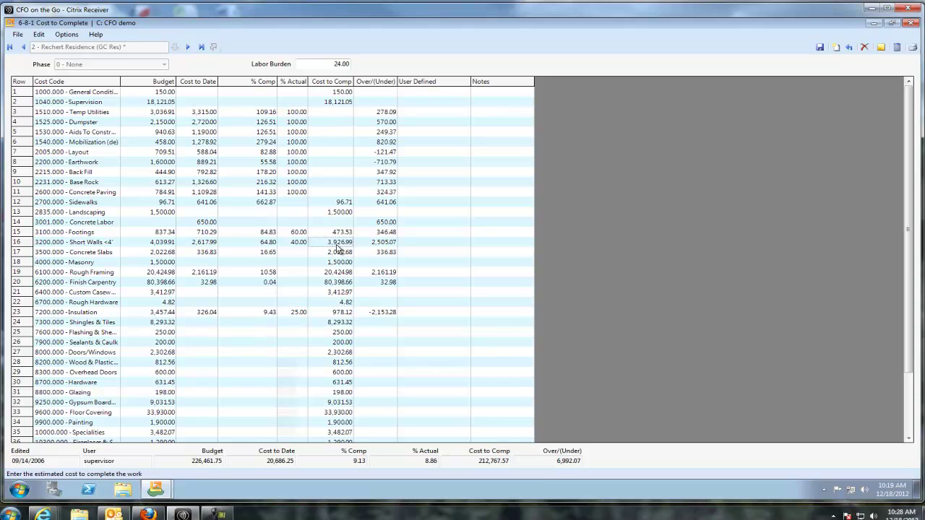
click(912, 23)
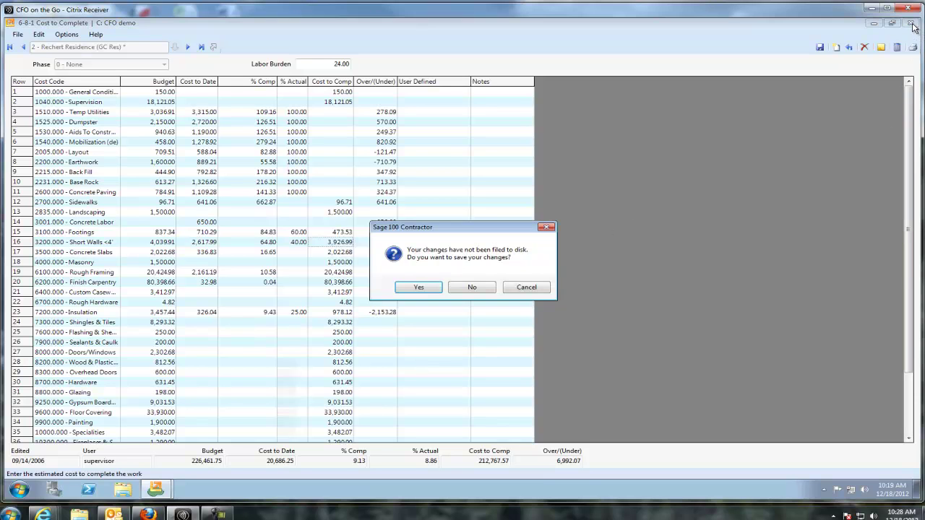
- Discard the Cost to Complete changes and open Units to Complete under Project Management > Cost to Complete
click(473, 288)
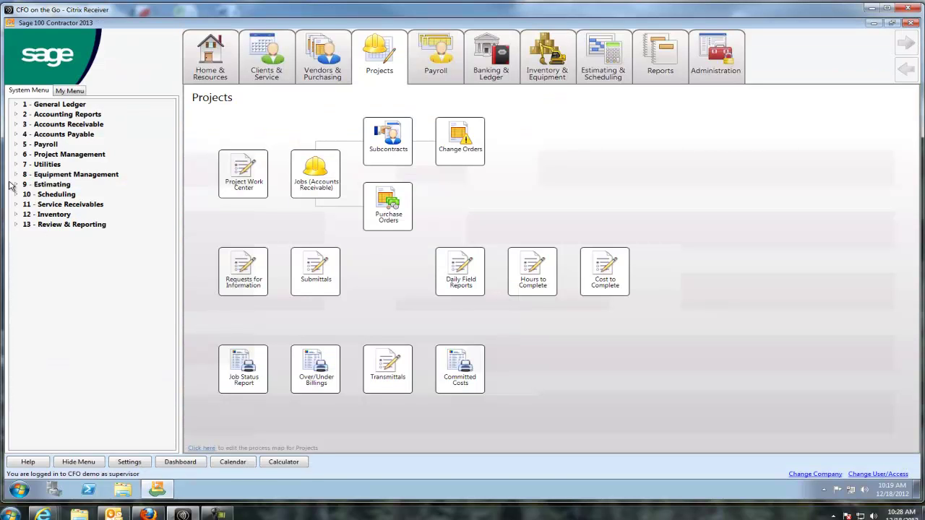
click(14, 156)
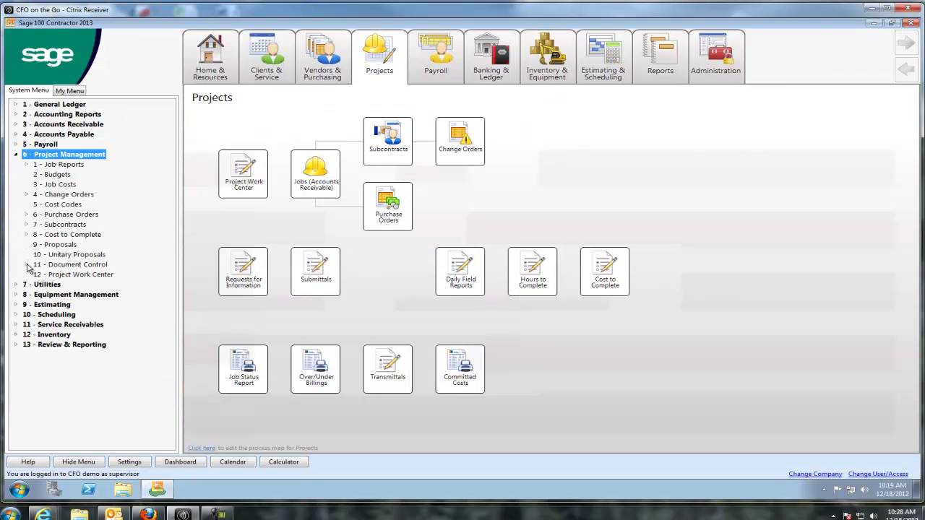
click(28, 235)
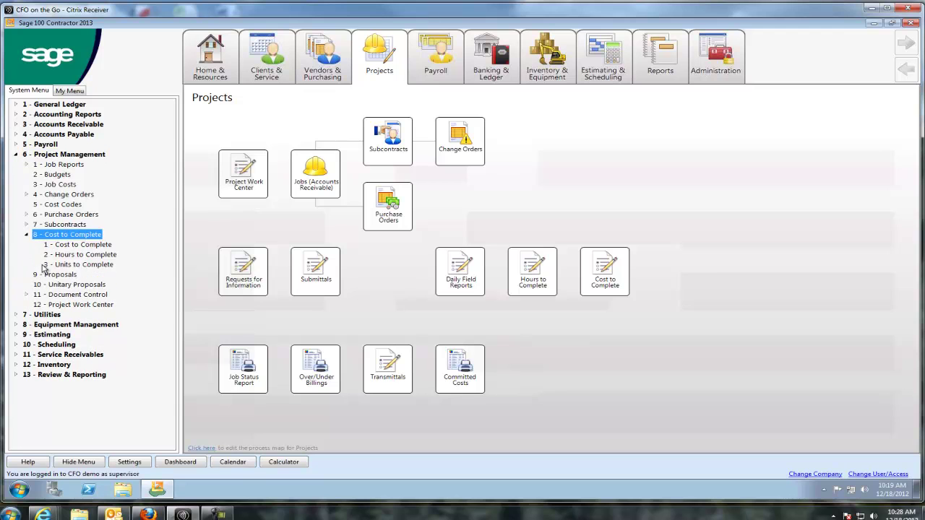
click(82, 266)
double_click(80, 266)
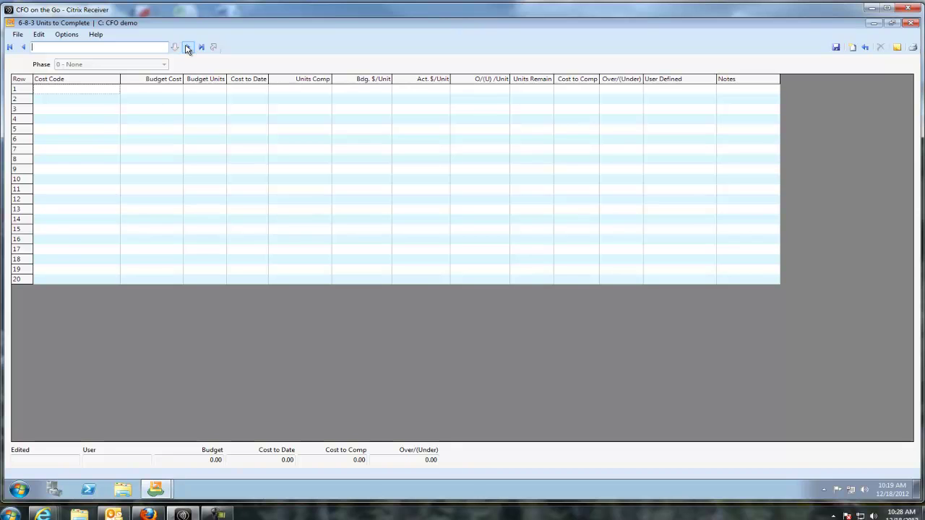
- Browse job records forward to job 5, Highway 39 (Gen Engineering)
click(187, 48)
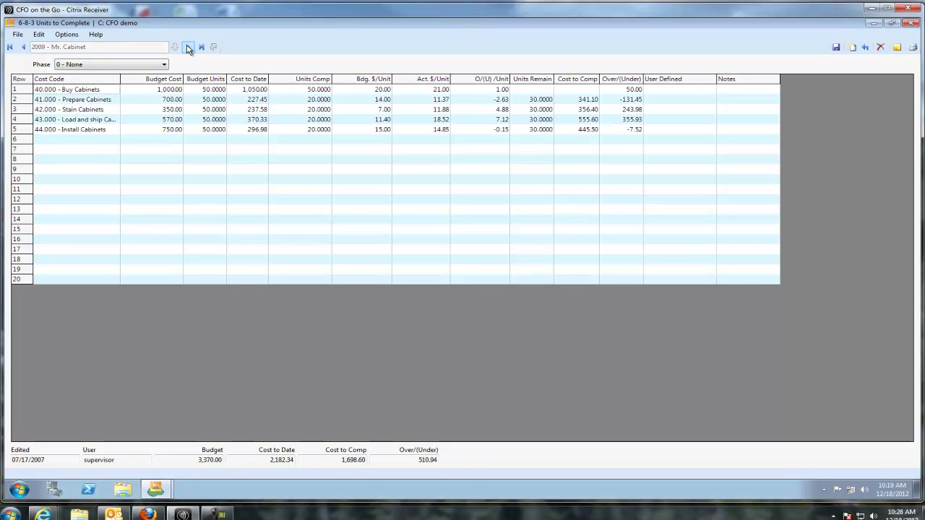
click(23, 47)
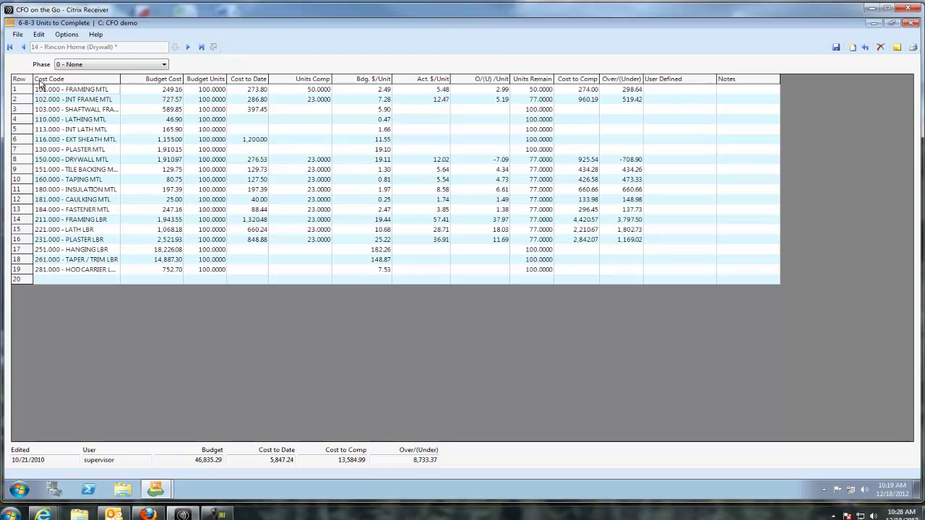
click(23, 47)
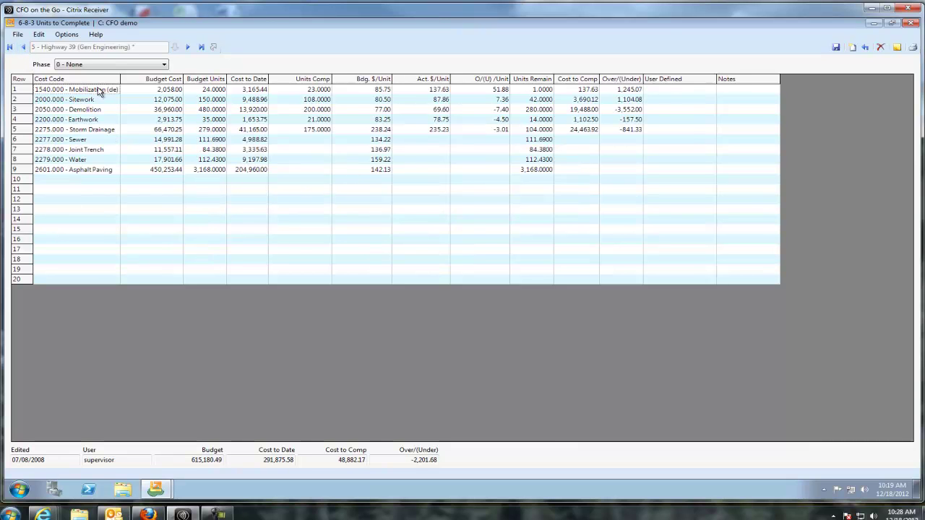
- Widen the Cost Code column and review the Cost Code, Budget Cost, Budget Units, Cost to Date and Units Comp columns
drag(120, 78, 136, 78)
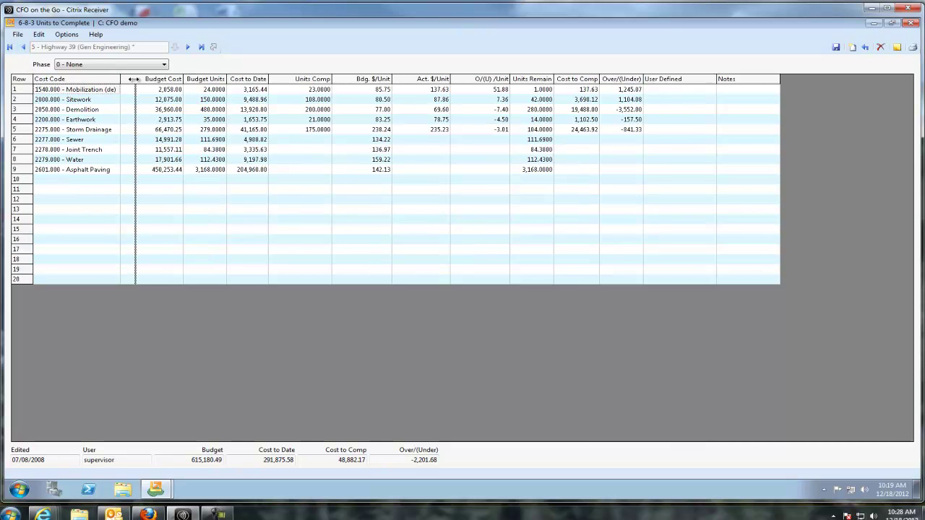
click(66, 80)
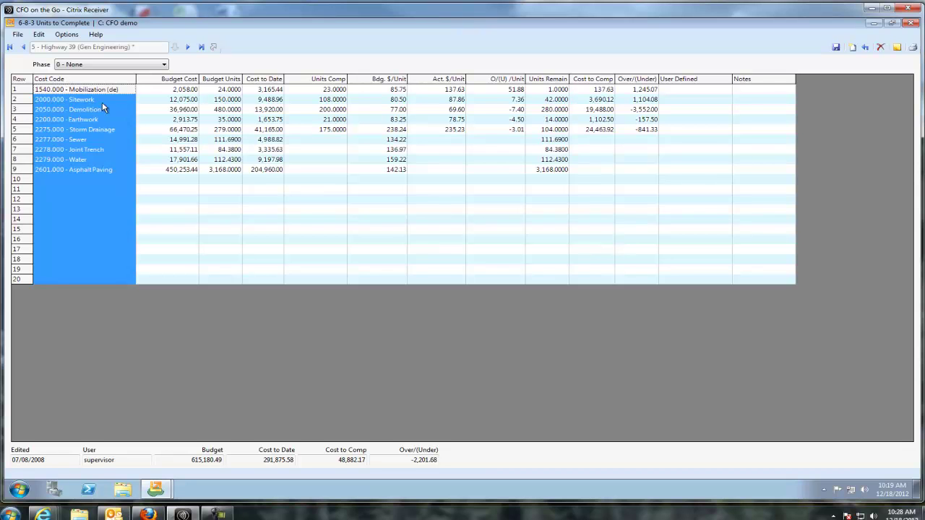
click(183, 79)
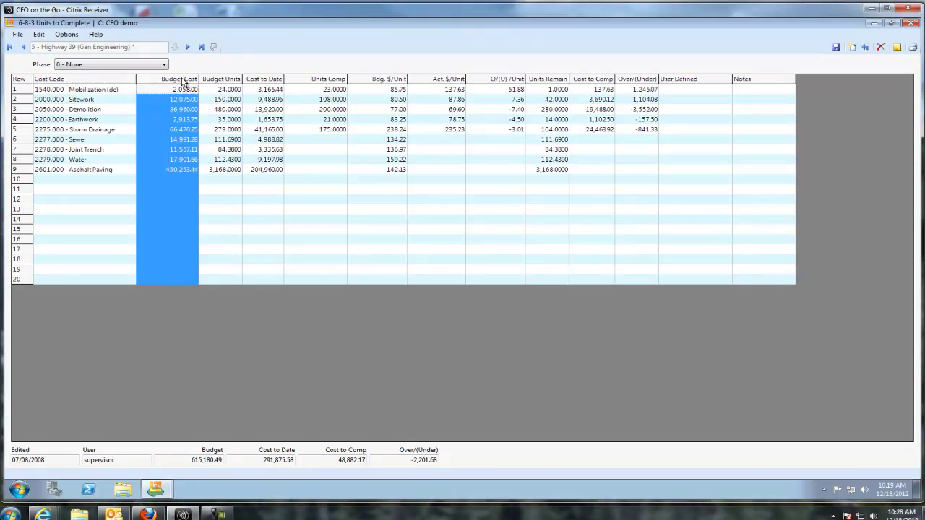
click(229, 80)
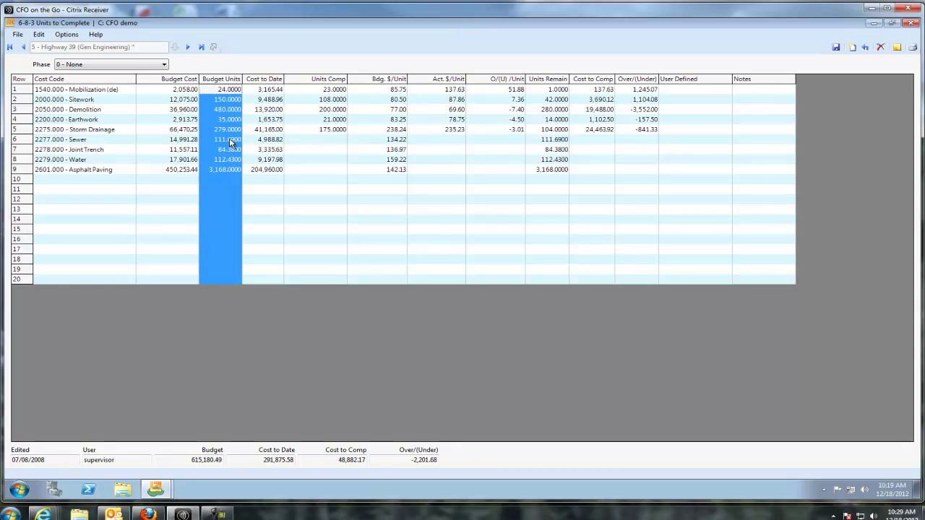
click(268, 81)
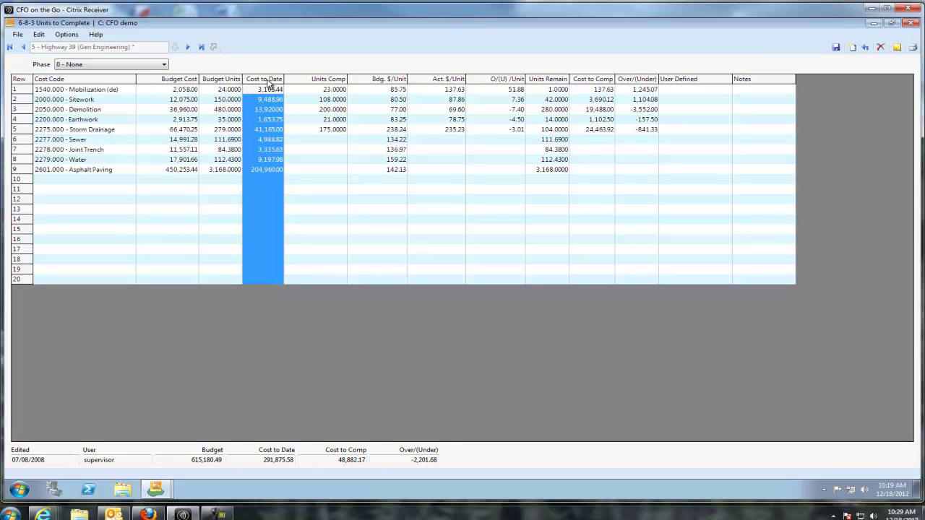
click(334, 81)
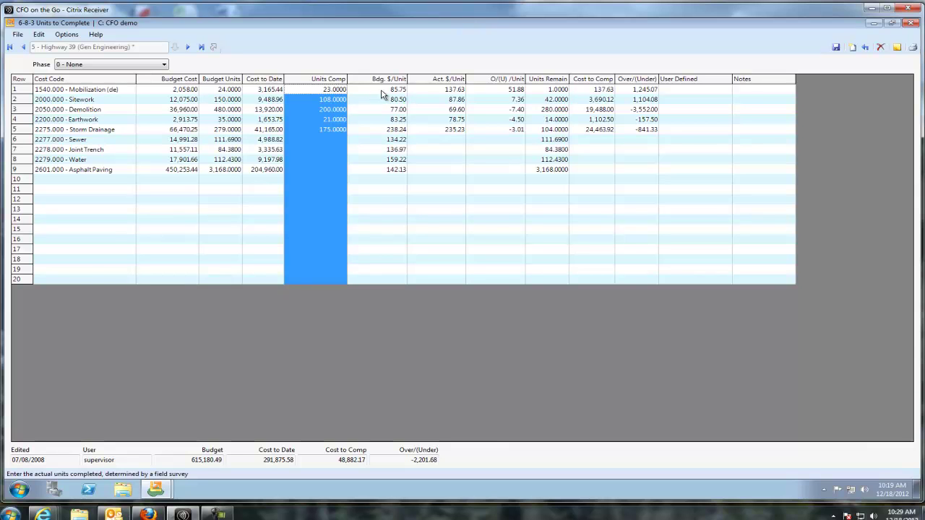
- Review row 1's per-unit, Units Remain, Cost to Comp and Over/(Under) values
click(16, 91)
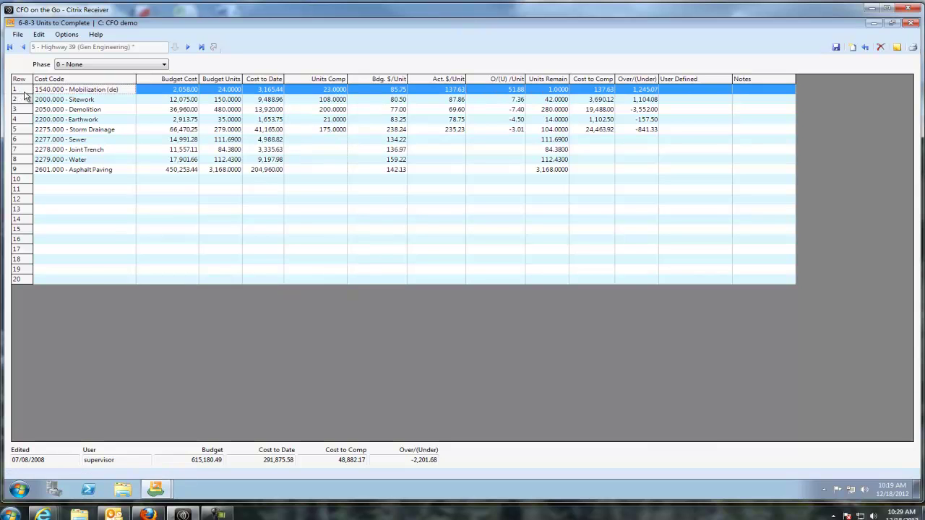
click(389, 91)
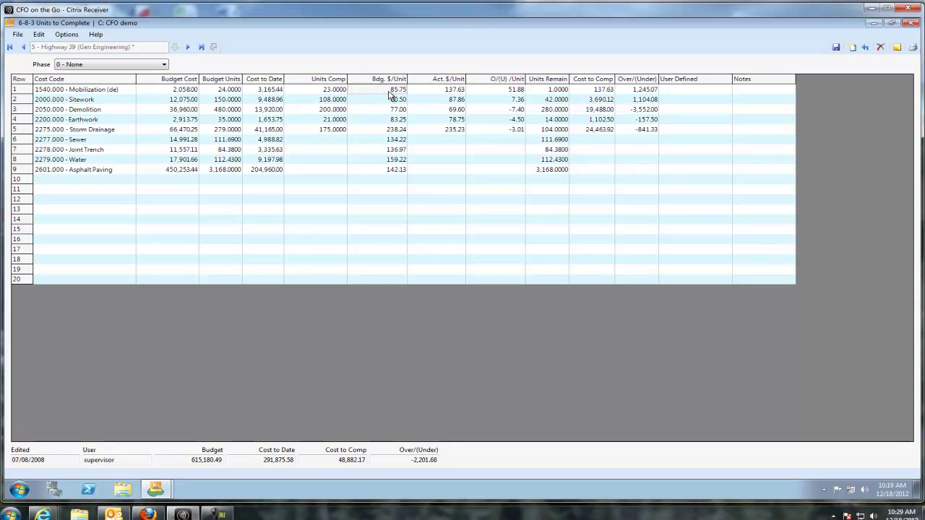
click(437, 93)
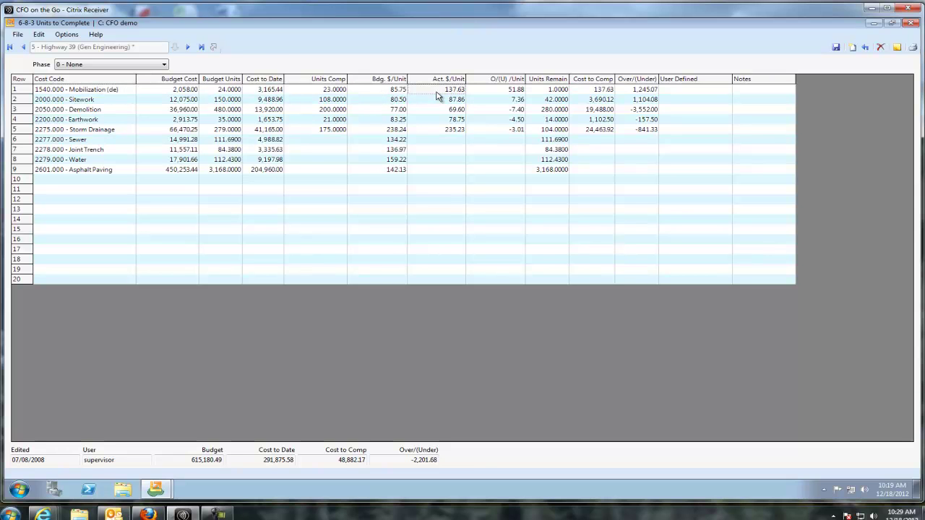
click(507, 93)
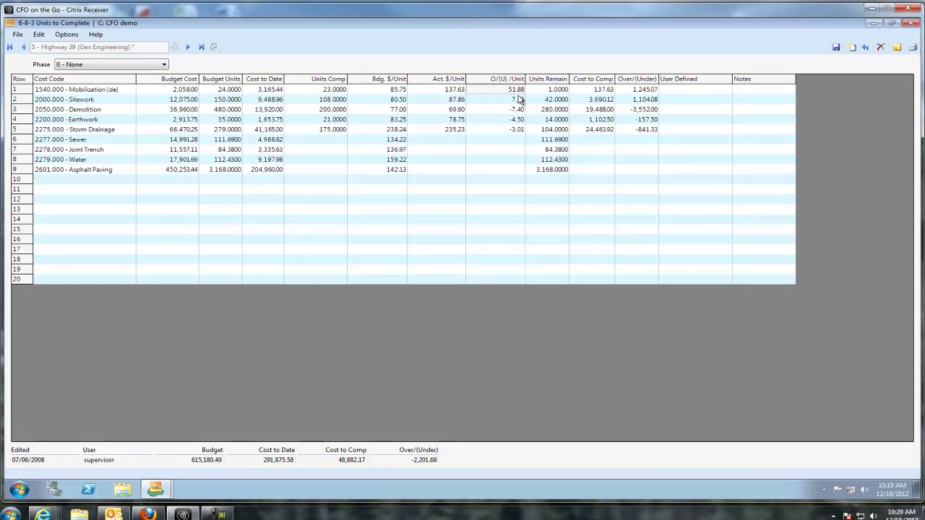
click(548, 93)
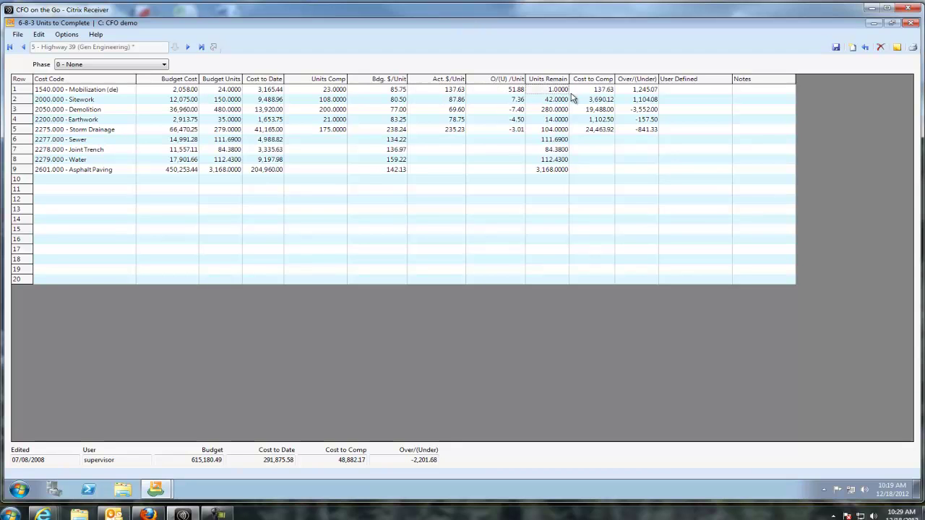
click(613, 92)
click(645, 92)
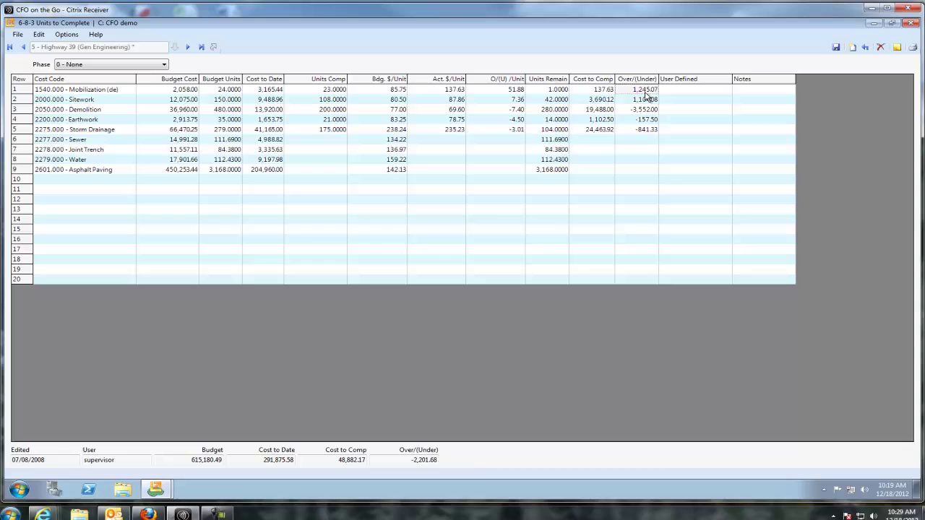
- Recheck the Act. $/Unit column and row 1's budget and actual per-unit values
click(429, 81)
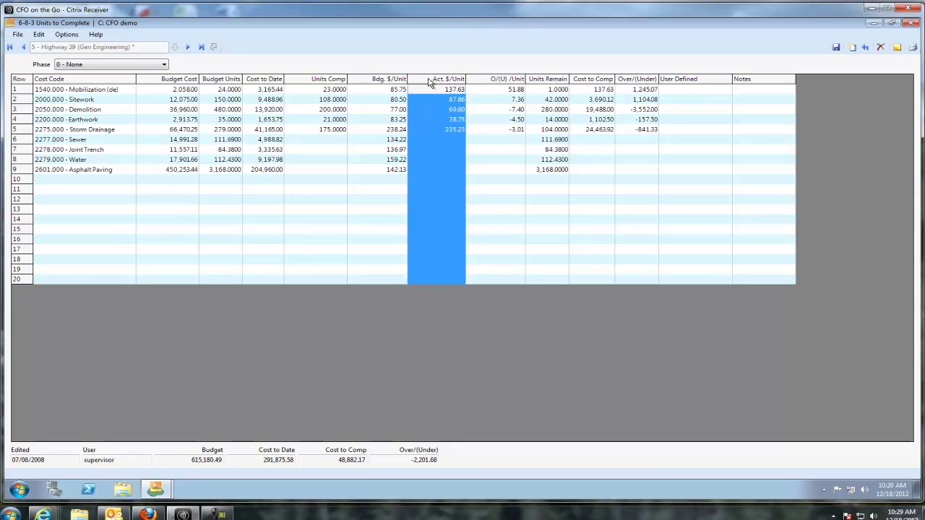
click(378, 89)
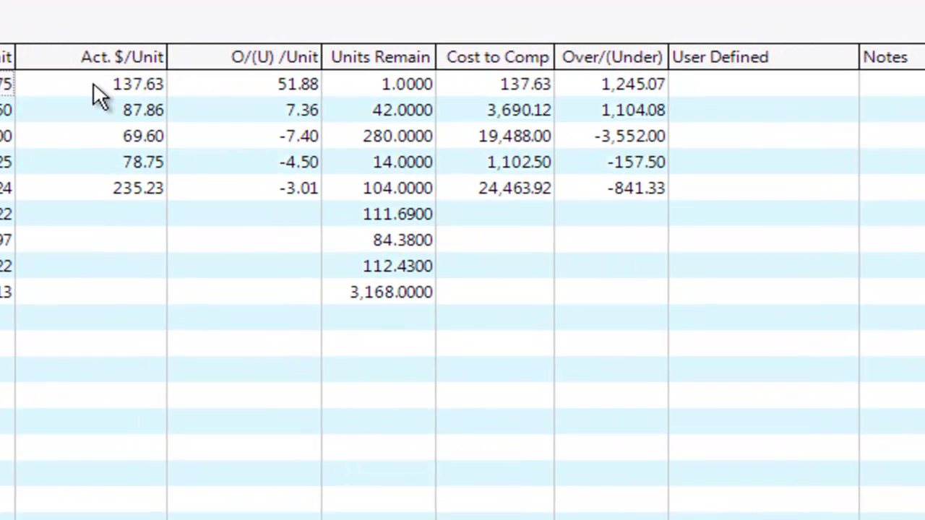
click(437, 89)
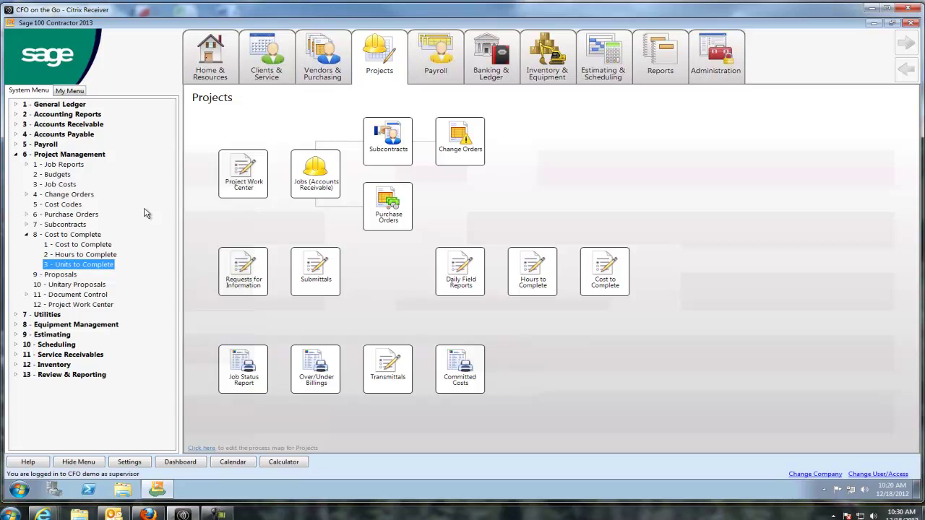
- Collapse the Project Management tree and search reports for 'job cost'
click(27, 234)
click(15, 155)
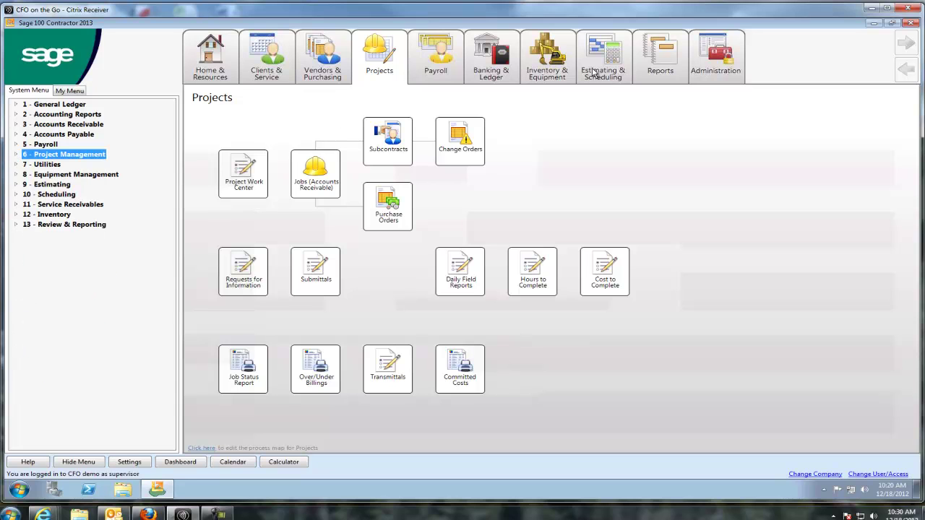
mouse_move(661, 63)
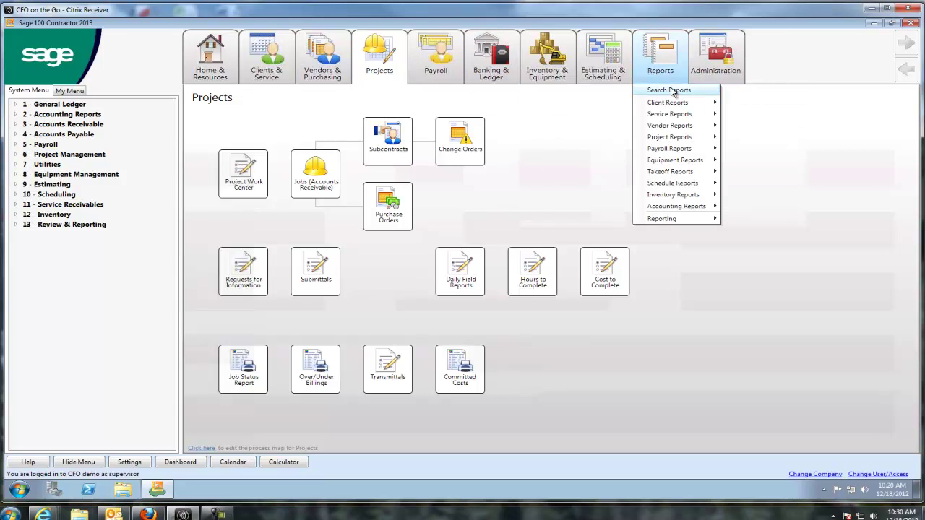
click(671, 90)
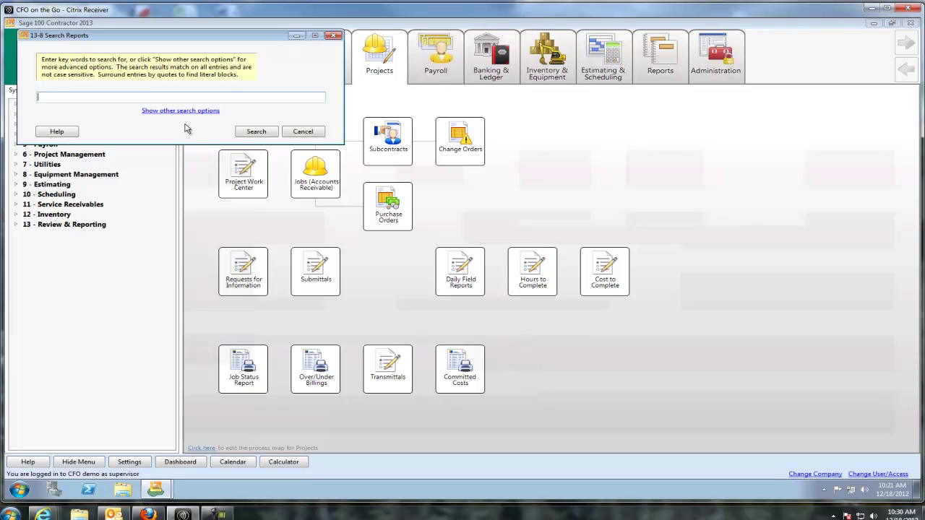
text(job cost)
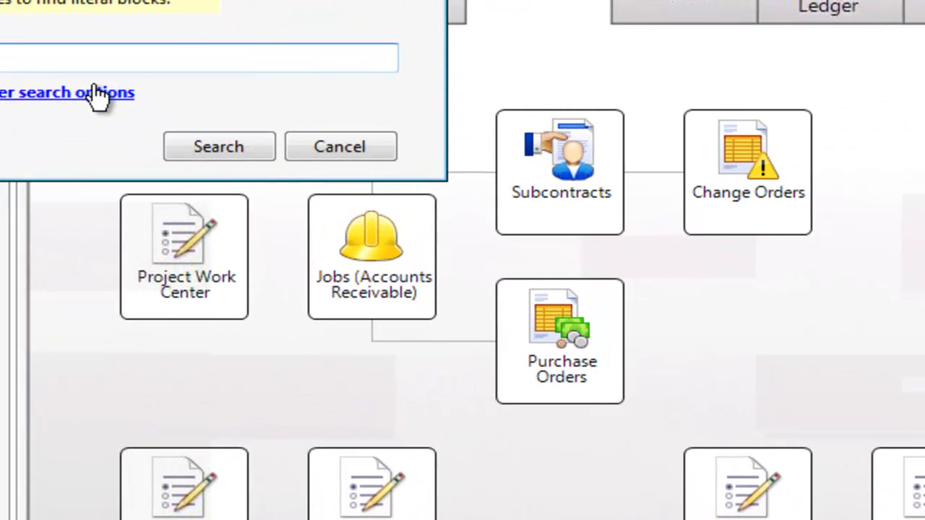
- Limit the 'job cost' report search to Project Management, finding 75 reports
click(209, 111)
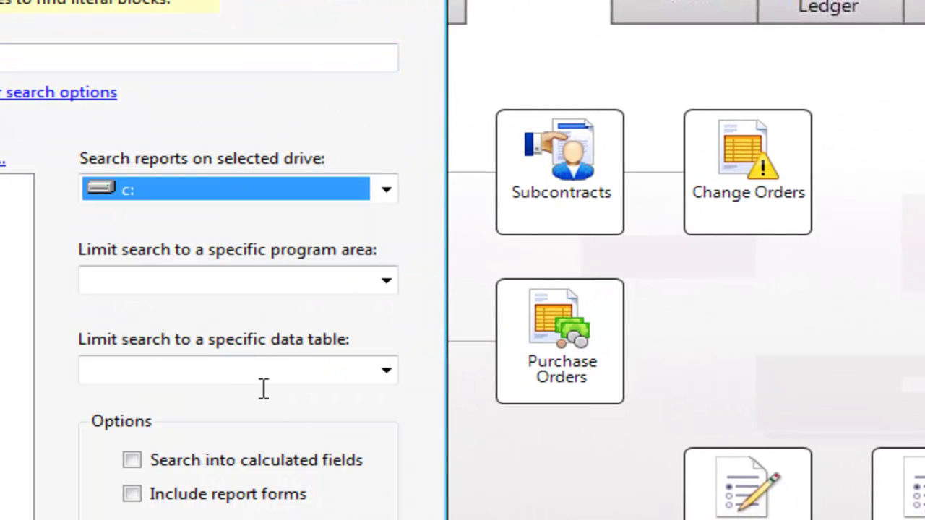
click(379, 288)
click(383, 282)
click(227, 404)
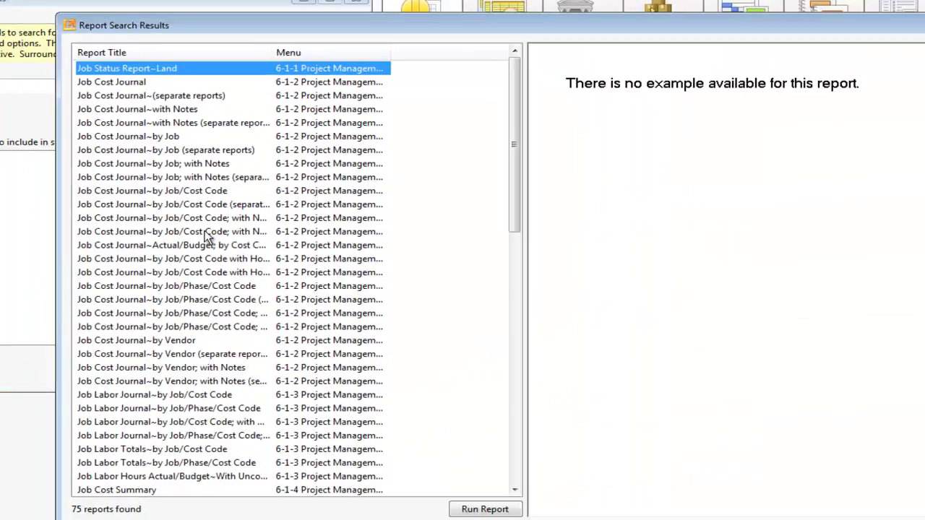
- Preview the Bonding Report, Over/Under Billings~Extended and Job Cost Totals~Land by Job/Phase samples
scroll(228, 202, down, 8)
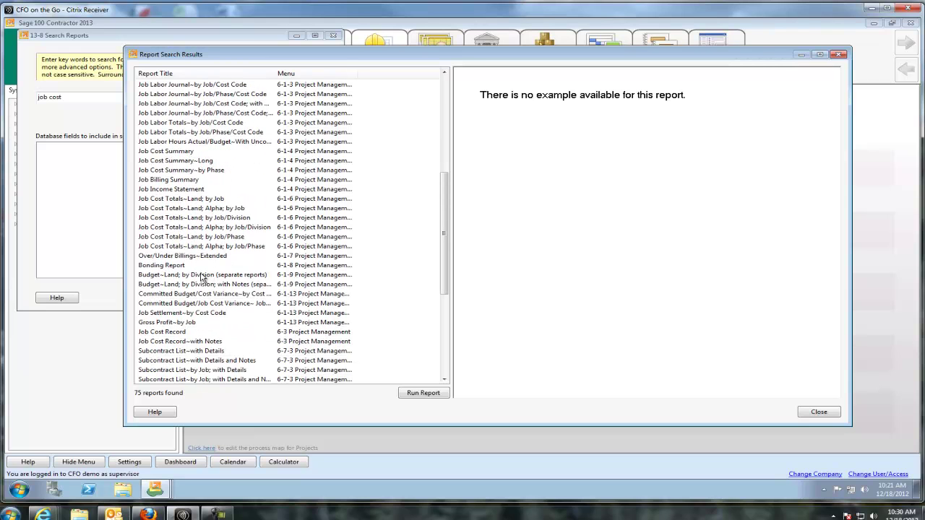
click(192, 267)
click(192, 257)
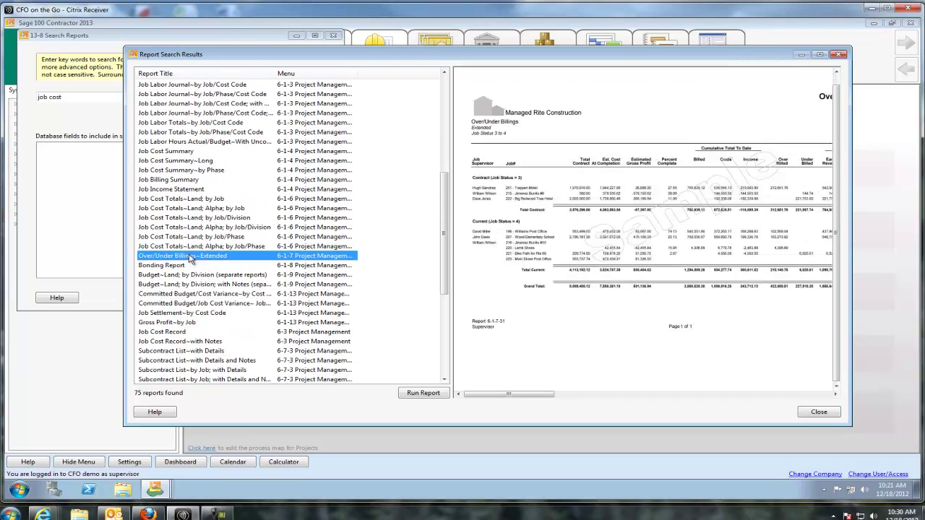
click(192, 238)
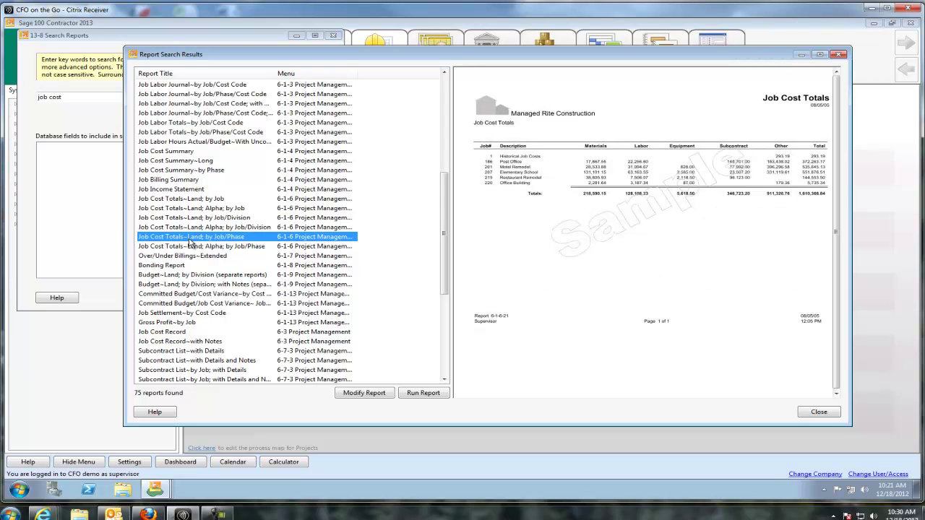
- Preview the Subcontract List~with Details and by-vendor subcontract list samples, then close the results
scroll(191, 246, down, 3)
click(192, 266)
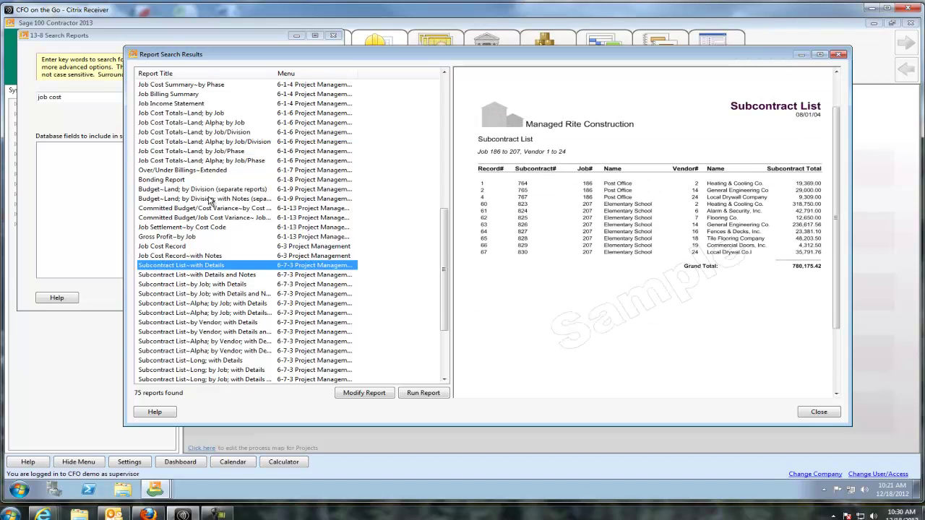
scroll(217, 331, down, 4)
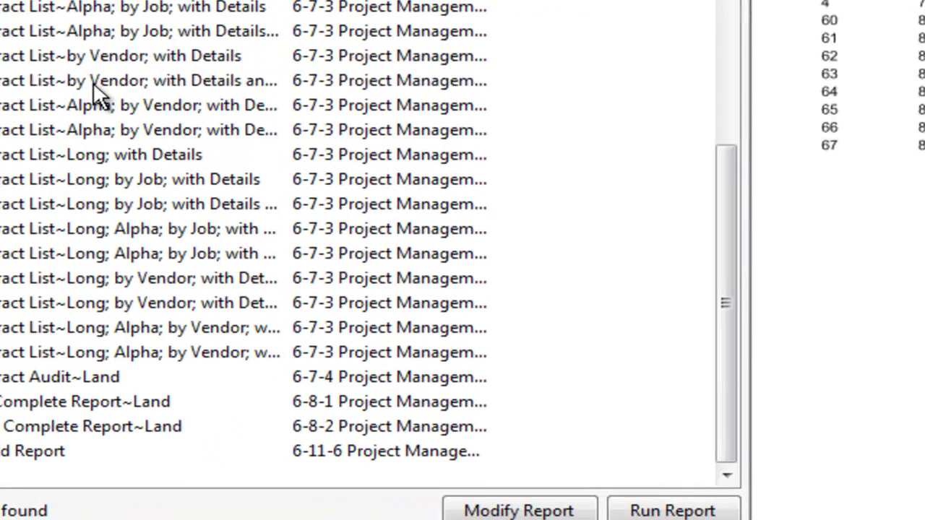
click(93, 82)
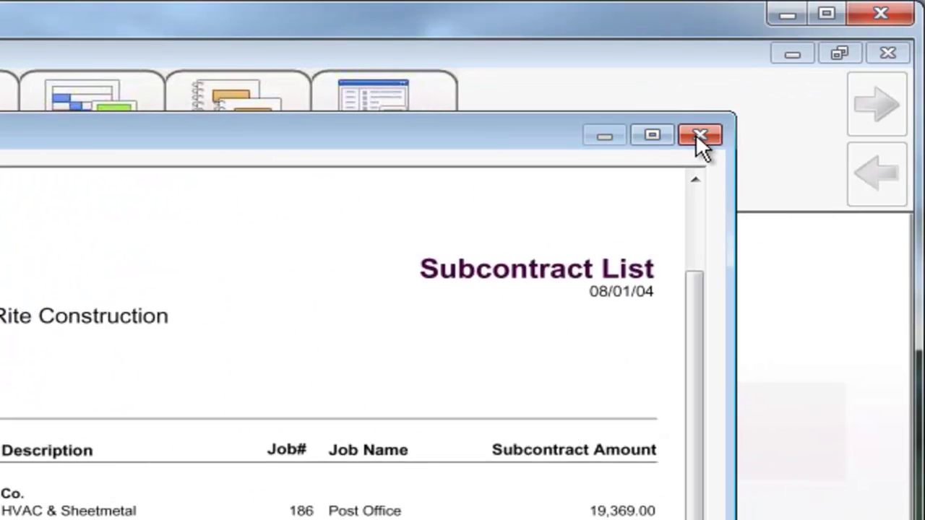
click(698, 137)
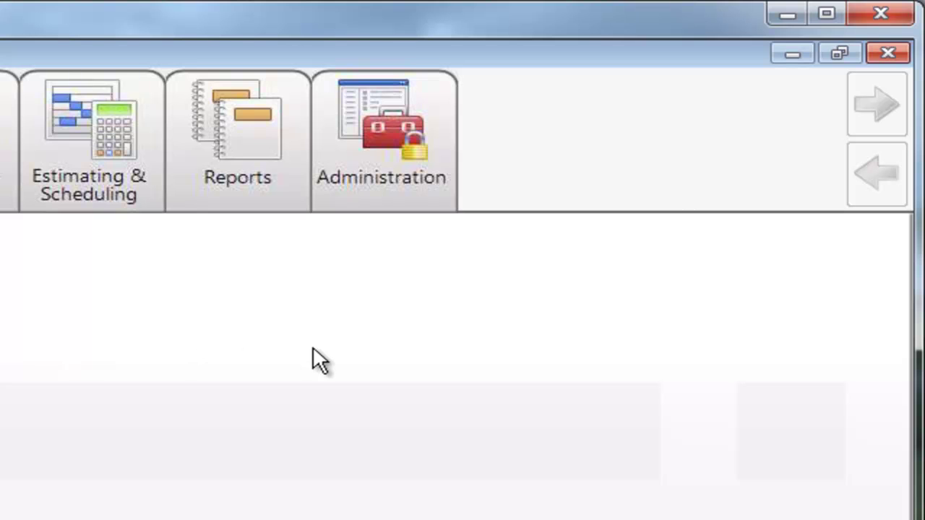
- Minimize the Sage 100 Contractor window to reveal the Citrix desktop
click(787, 55)
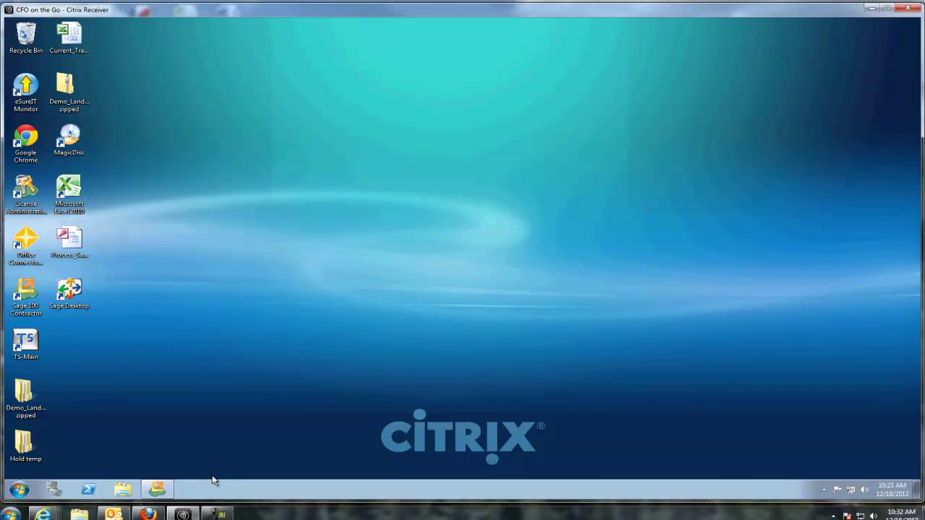
- Restore Sage, move Transmittals between Submittals and Daily Field Reports on the Projects map, and save
click(158, 491)
click(379, 58)
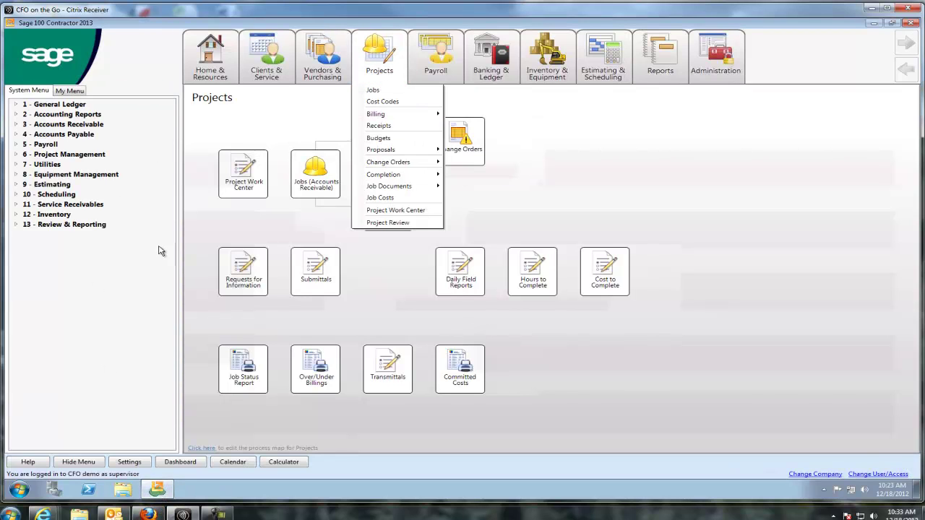
click(126, 232)
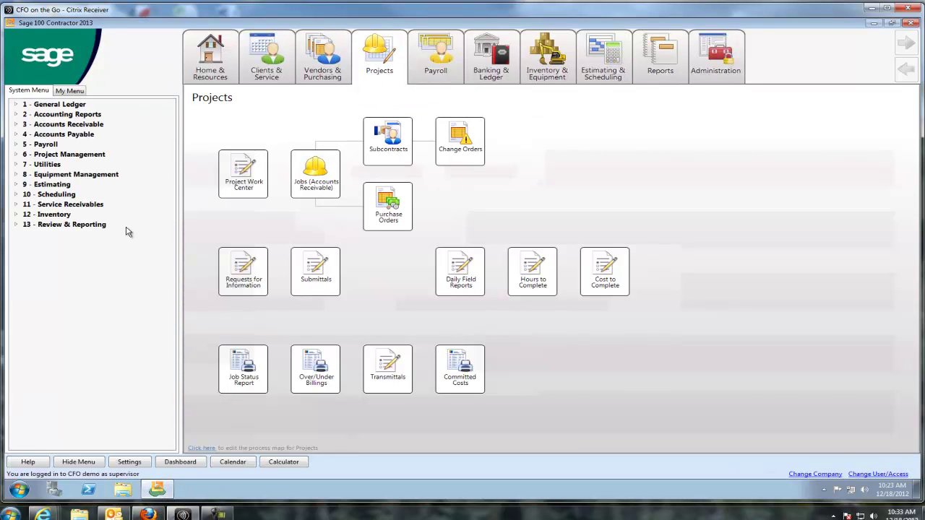
click(202, 448)
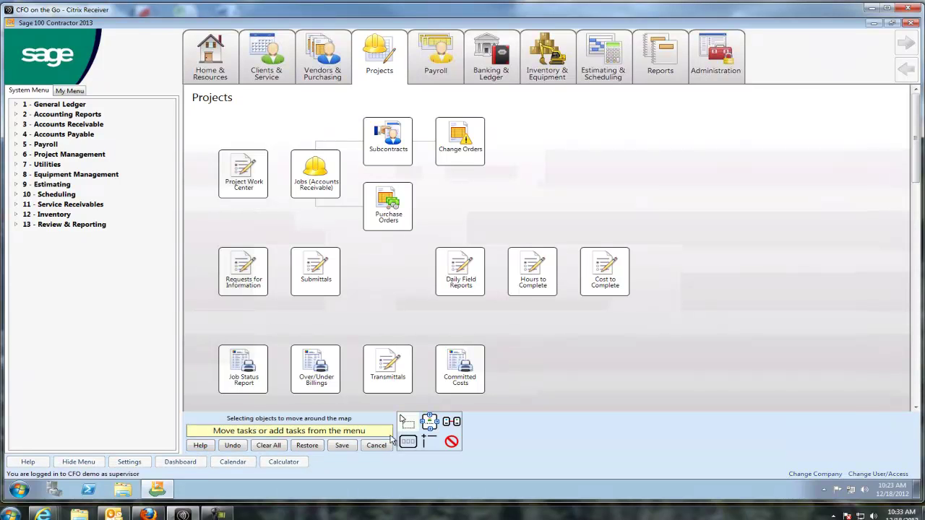
drag(402, 386, 399, 298)
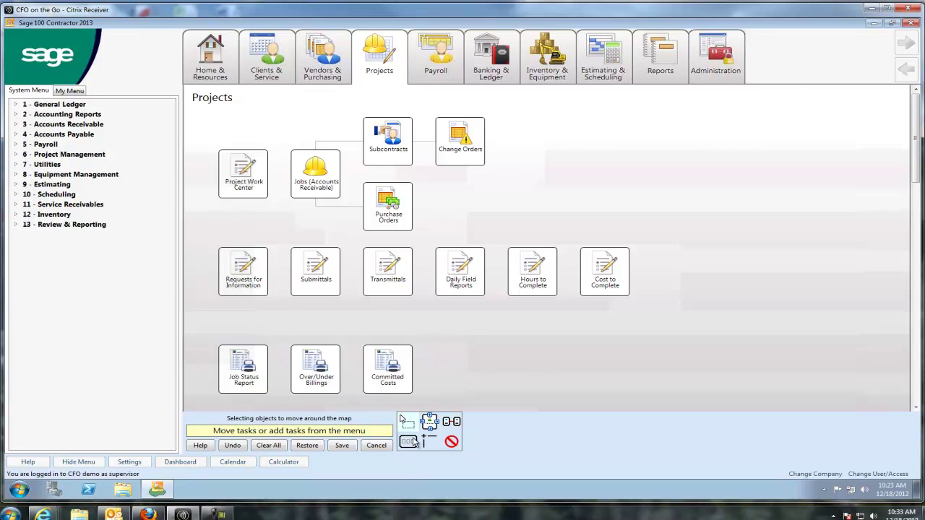
click(341, 446)
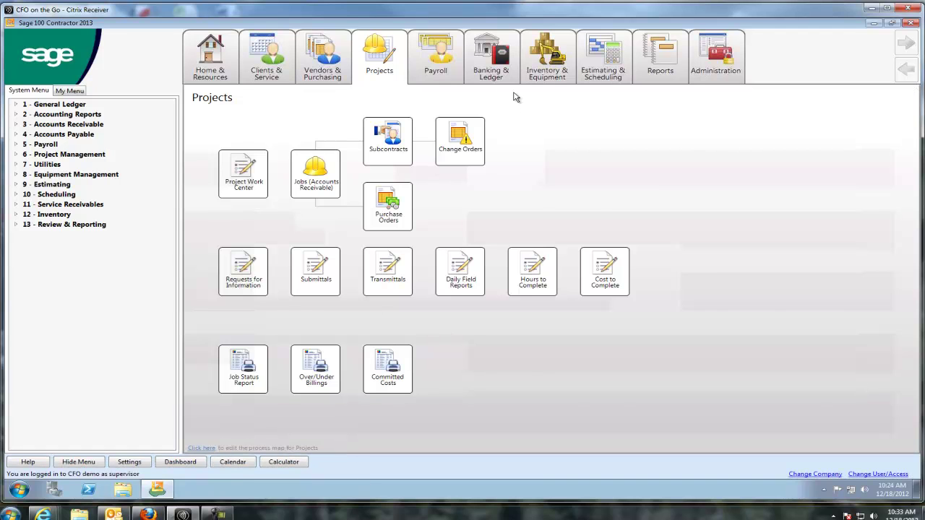
- View the Vendors & Purchasing process map, then the Estimating & Scheduling map
click(320, 64)
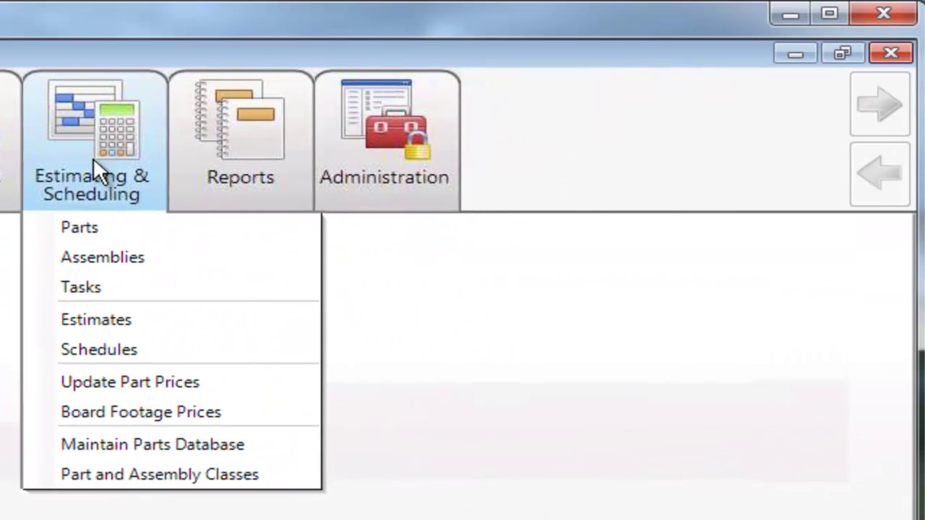
click(318, 75)
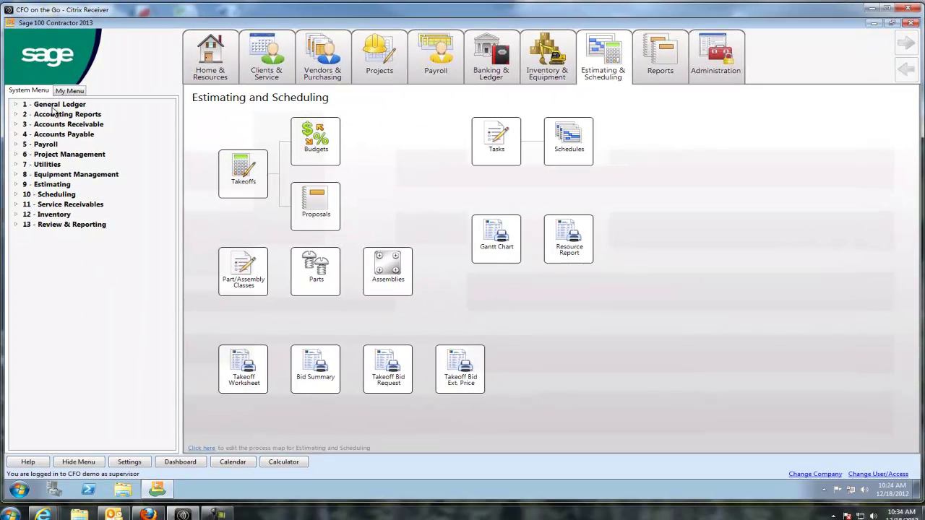
- Expand Project Management and Accounts Receivable, pointing out Progress Billing, Time and Materials, and Jobs
click(15, 154)
click(15, 124)
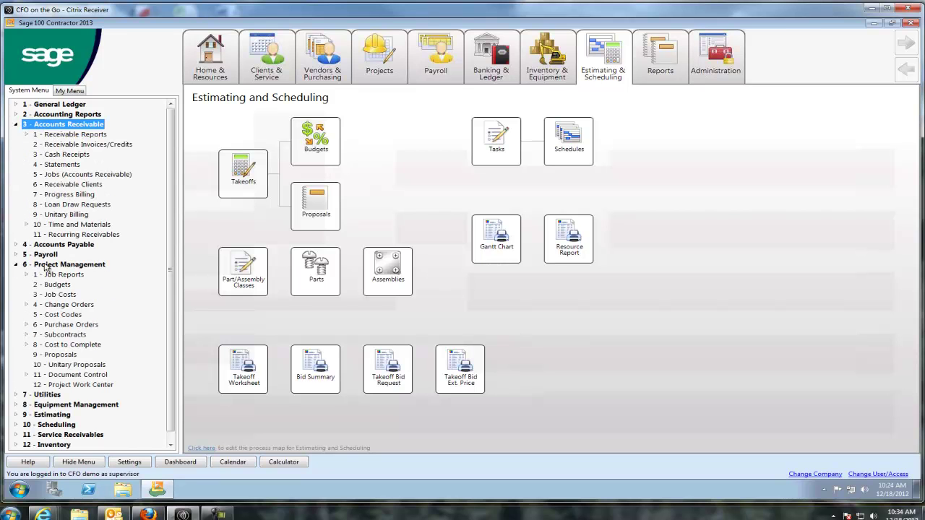
click(58, 195)
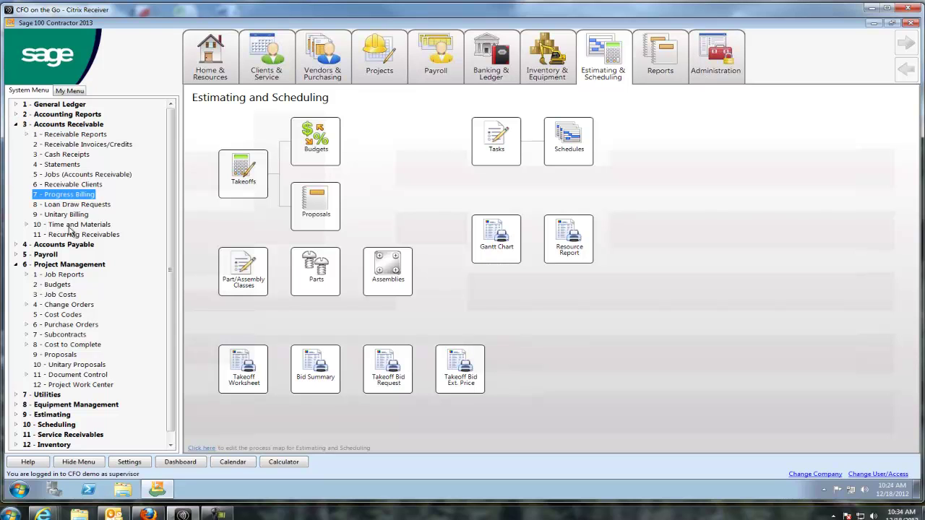
click(69, 227)
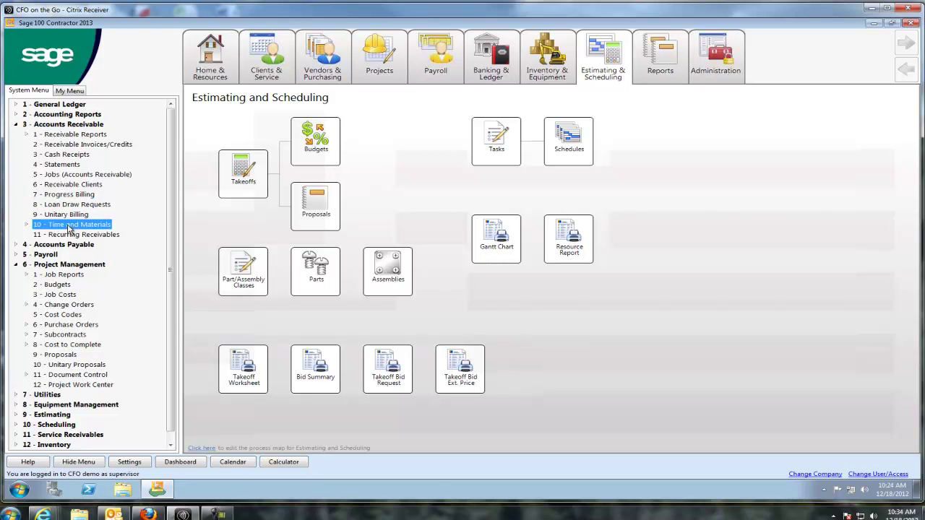
click(57, 178)
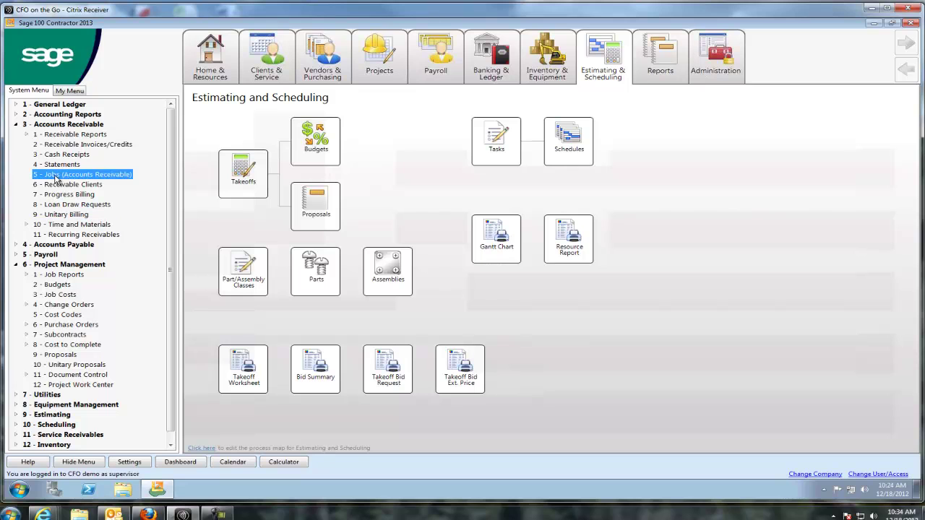
- Point out Project Work Center and expand Document Control to list its entries
click(45, 384)
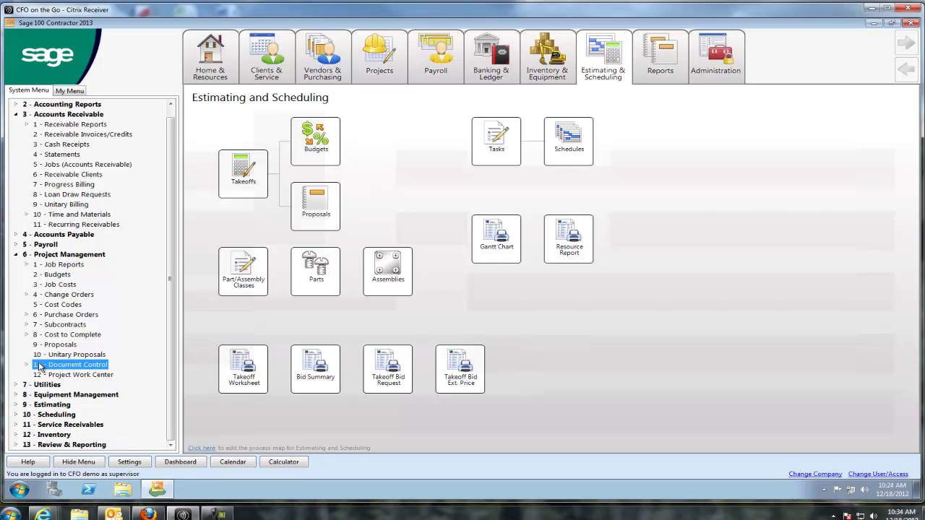
double_click(40, 366)
scroll(119, 410, down, 2)
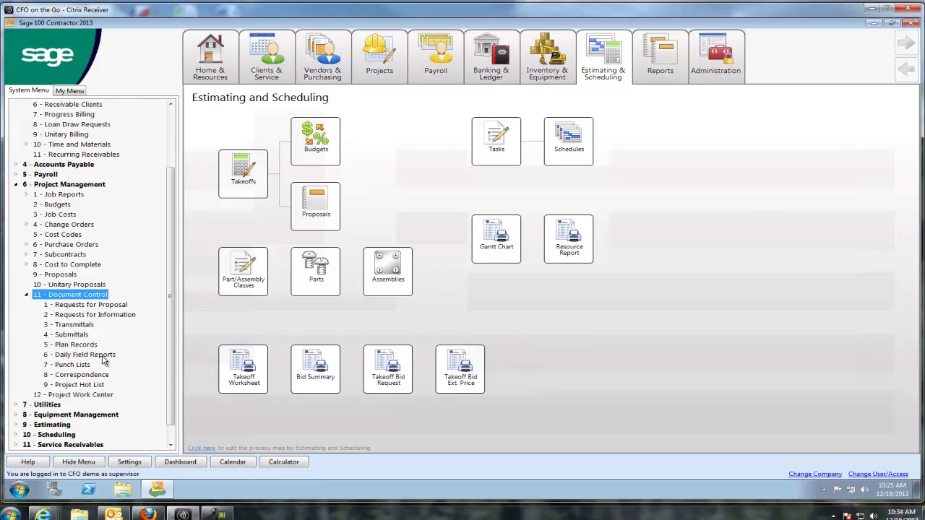